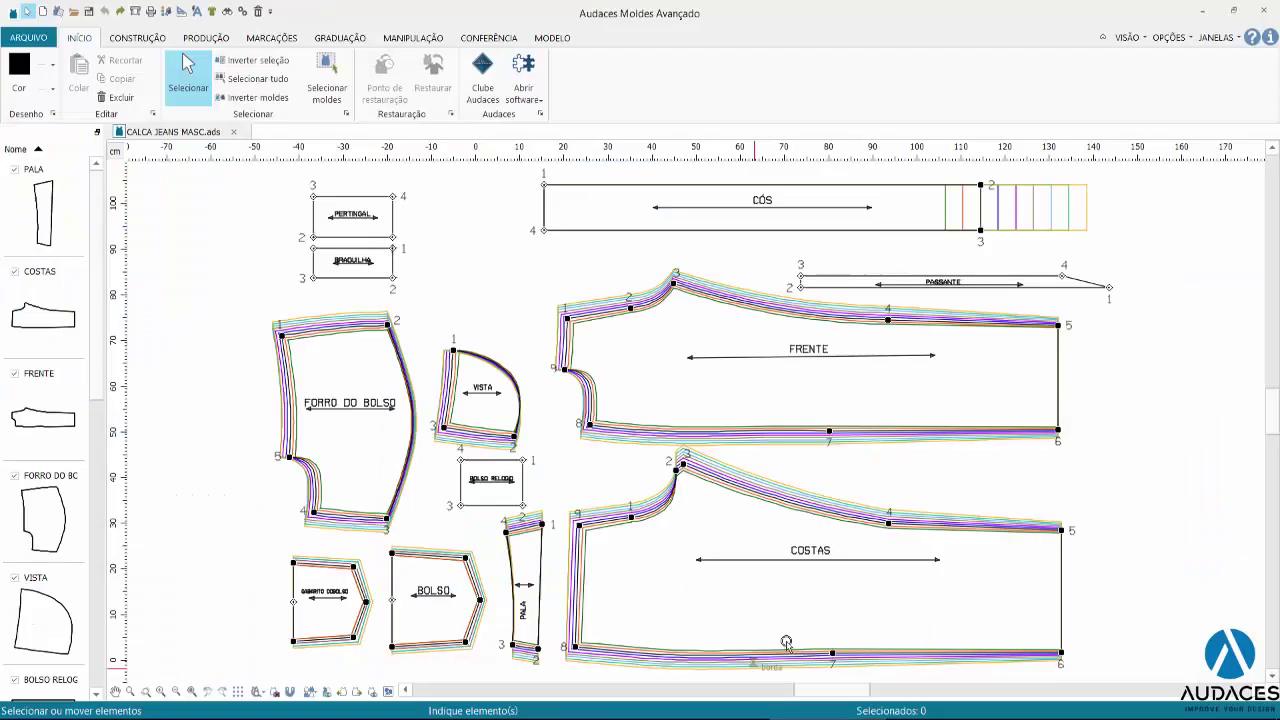
- Open the pattern properties and keep the size area setting at Manter diferença
right_click(708, 522)
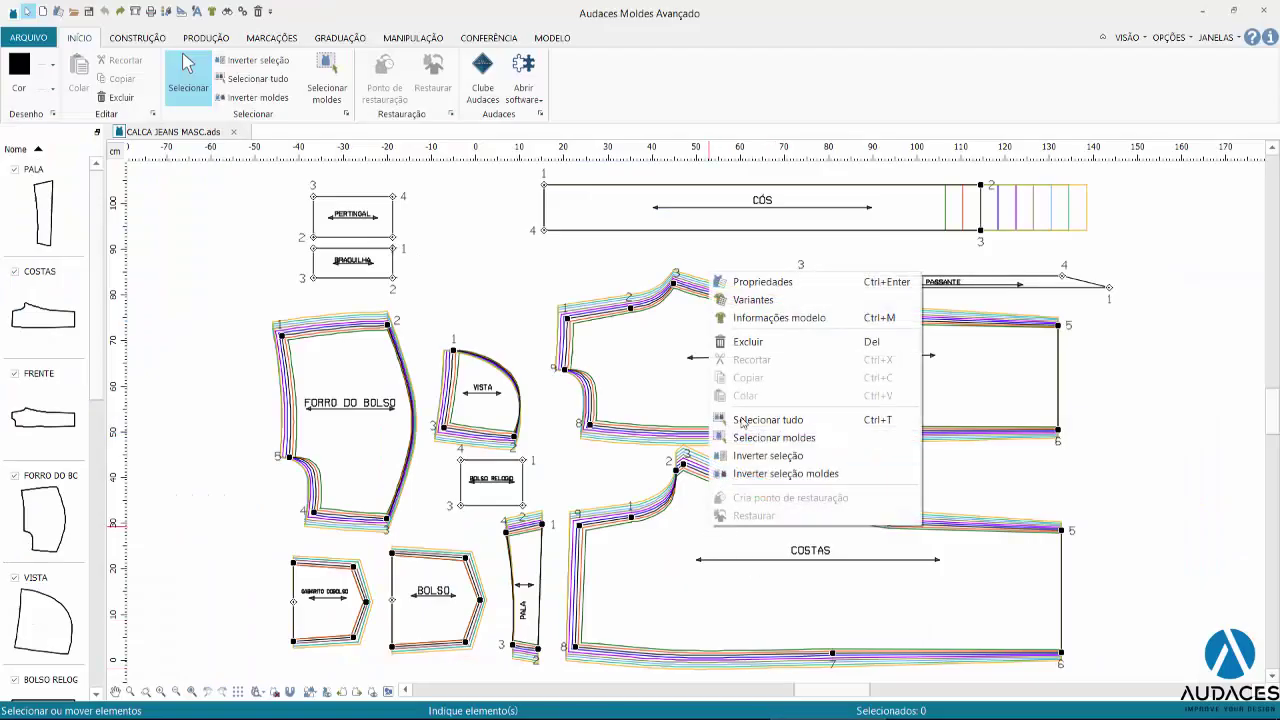
left_click(760, 282)
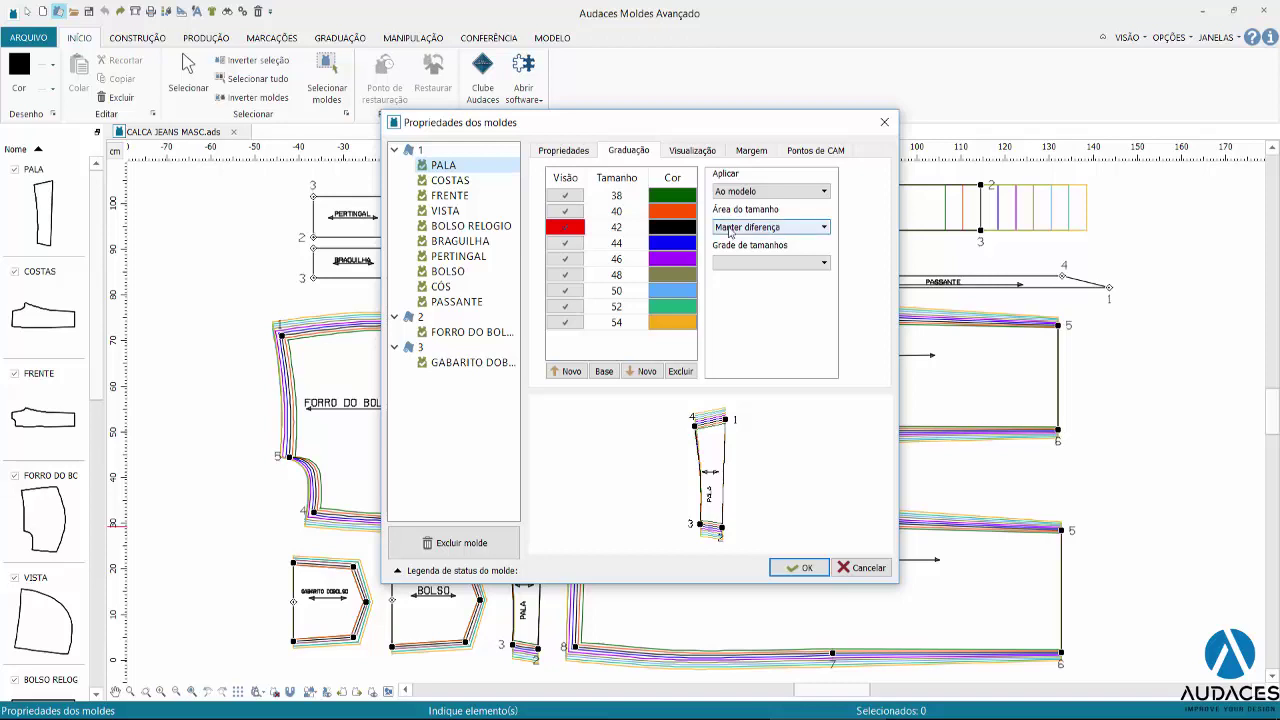
left_click(732, 230)
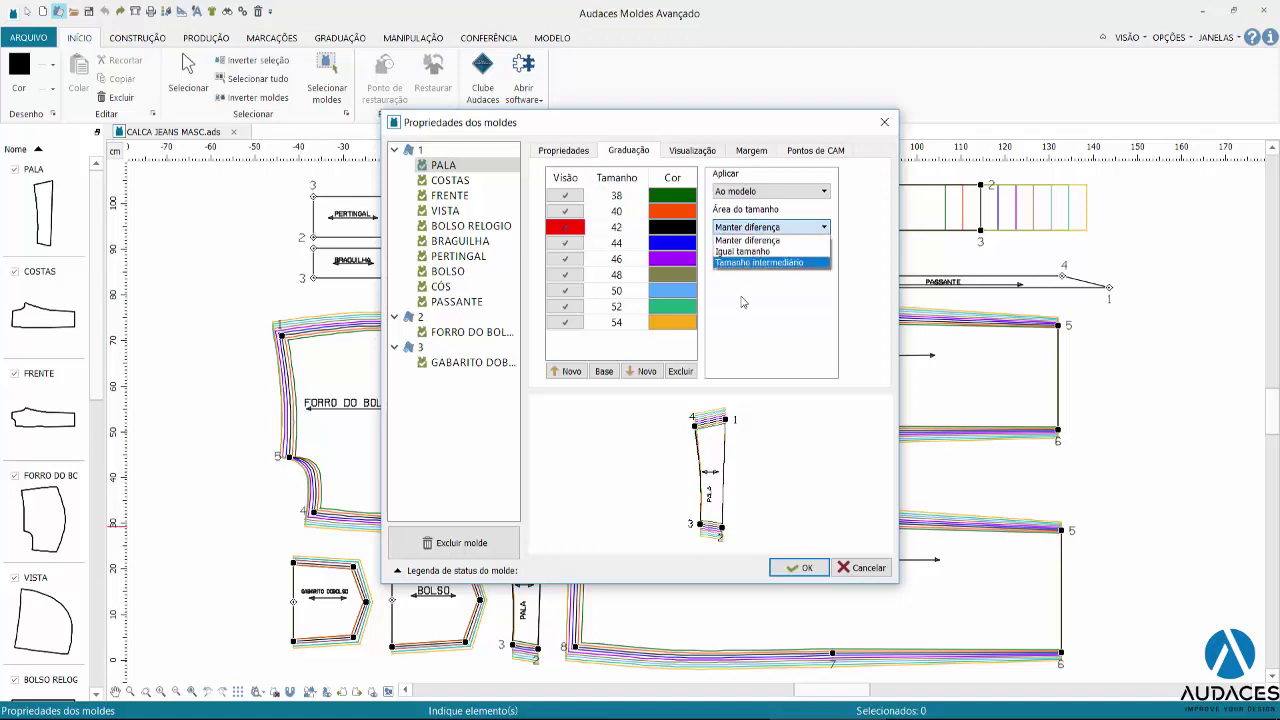
left_click(725, 258)
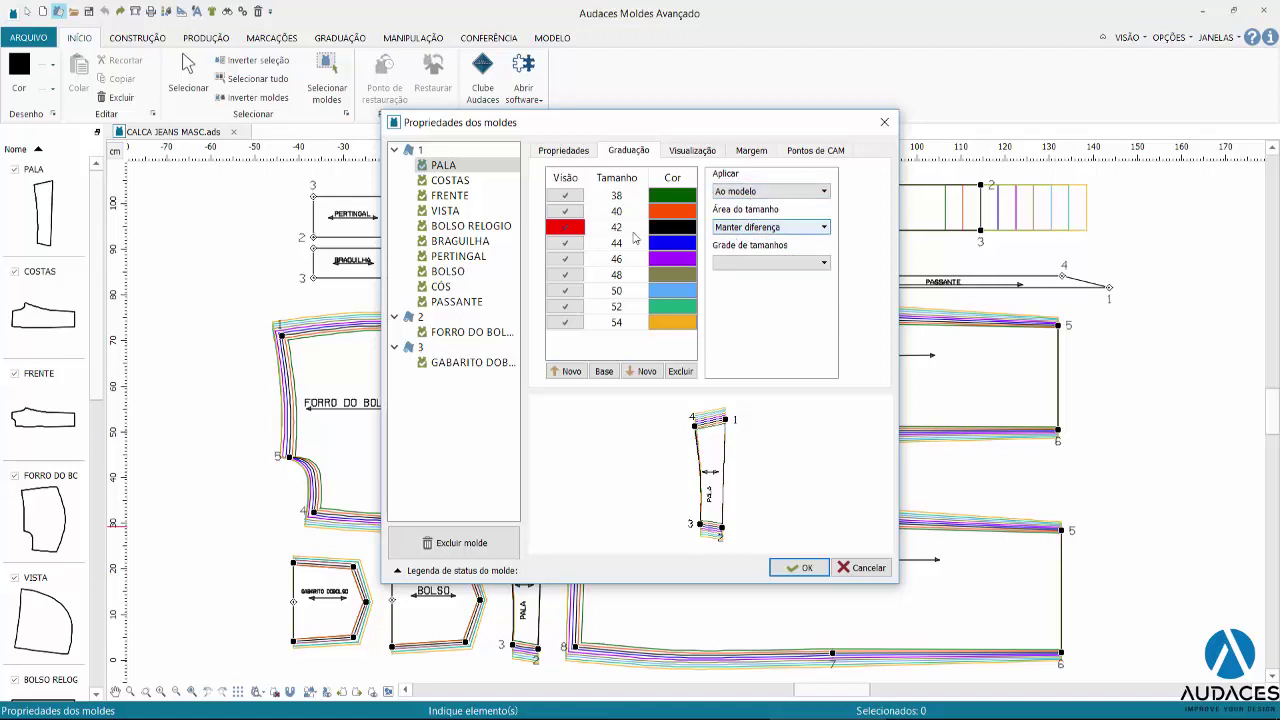
- Insert a new size above 38 in the grade and name it 36
left_click(614, 197)
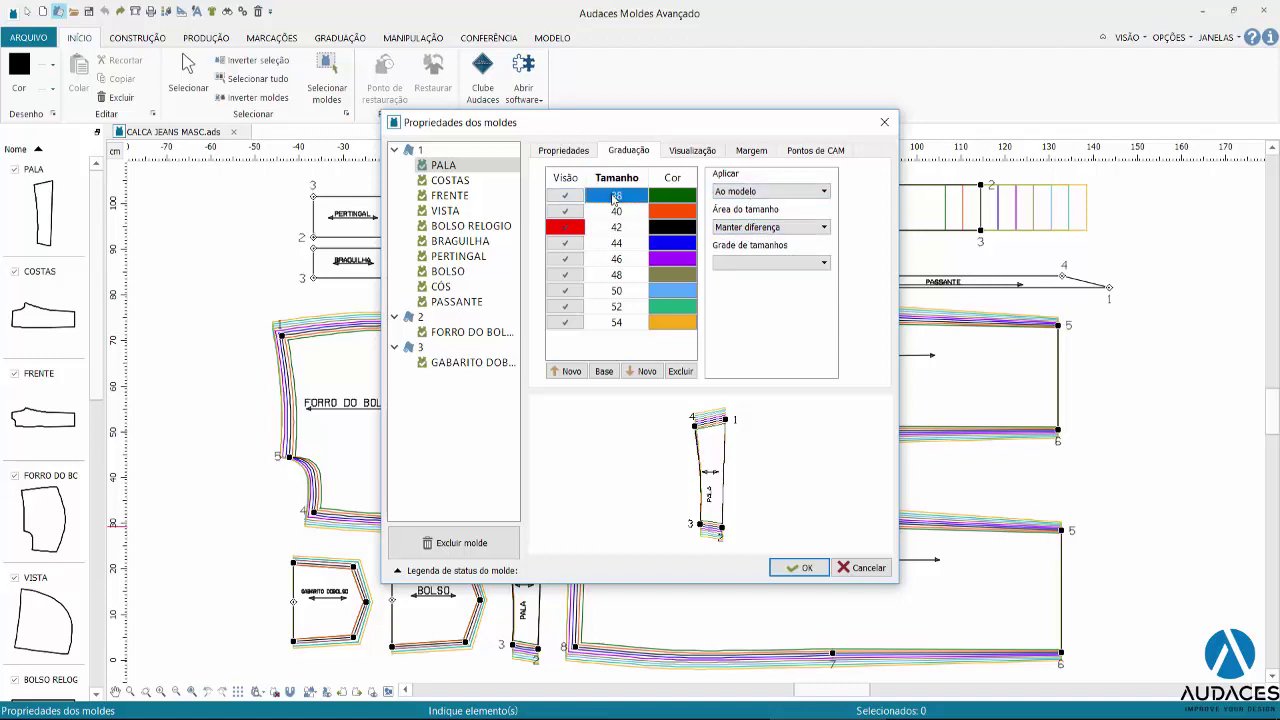
left_click(567, 372)
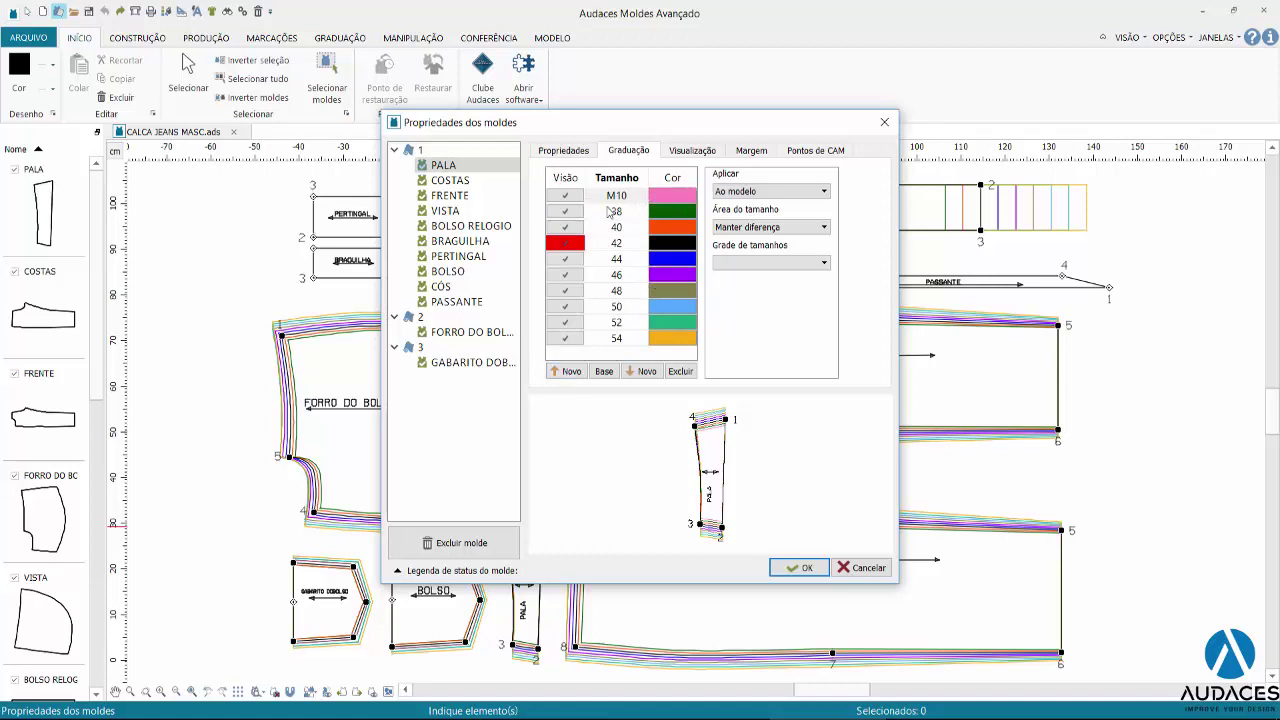
left_click(611, 199)
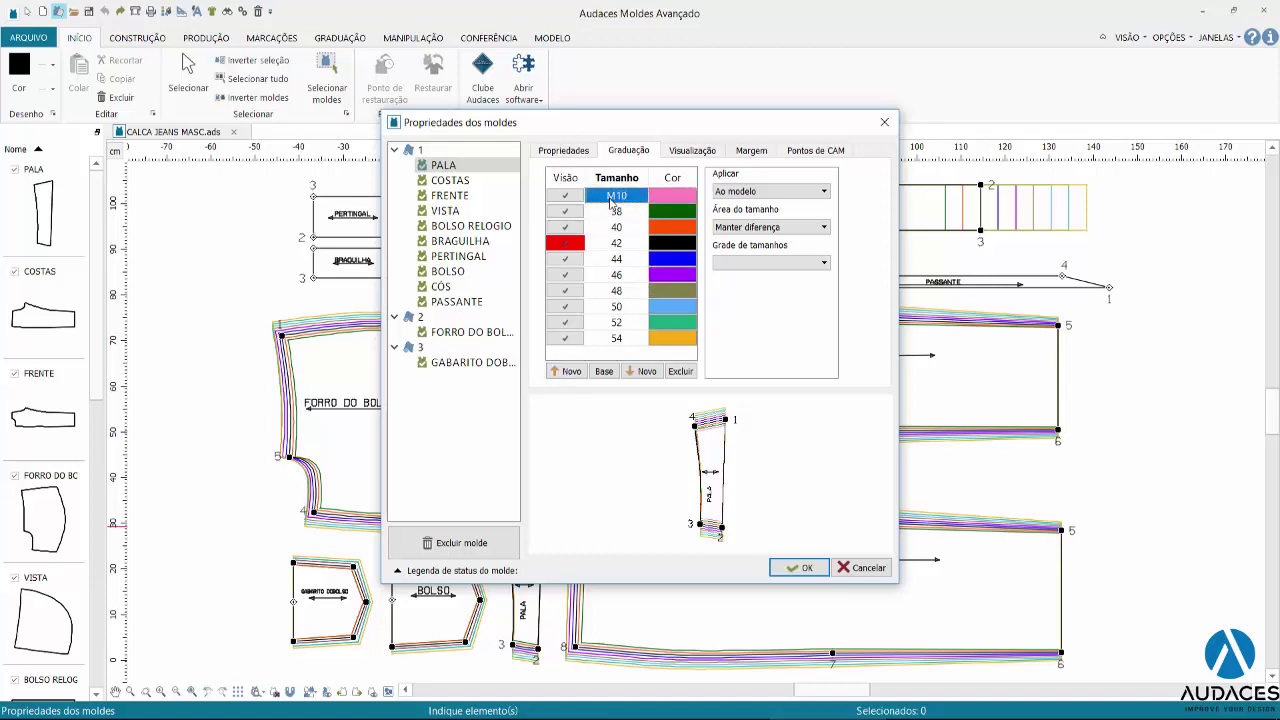
type("36")
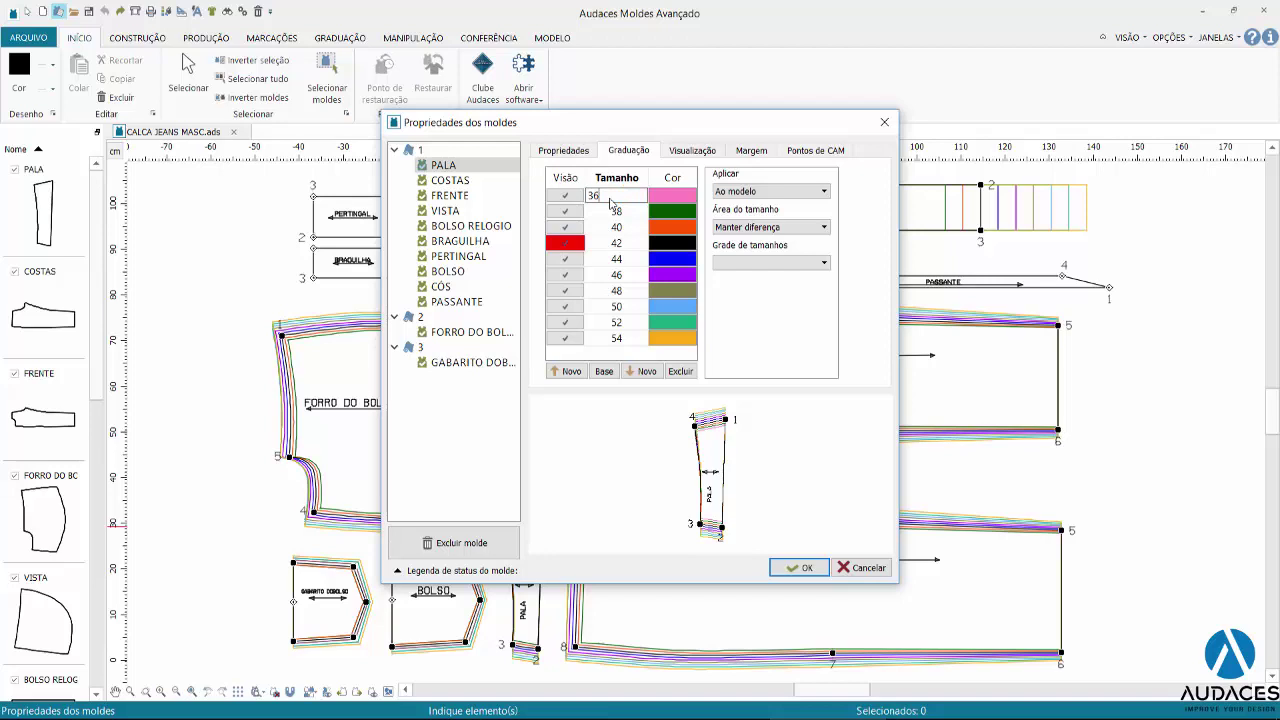
- Apply the new size, then save the jeans pattern, accepting author details and dismissing the problem-pieces warning
left_click(798, 567)
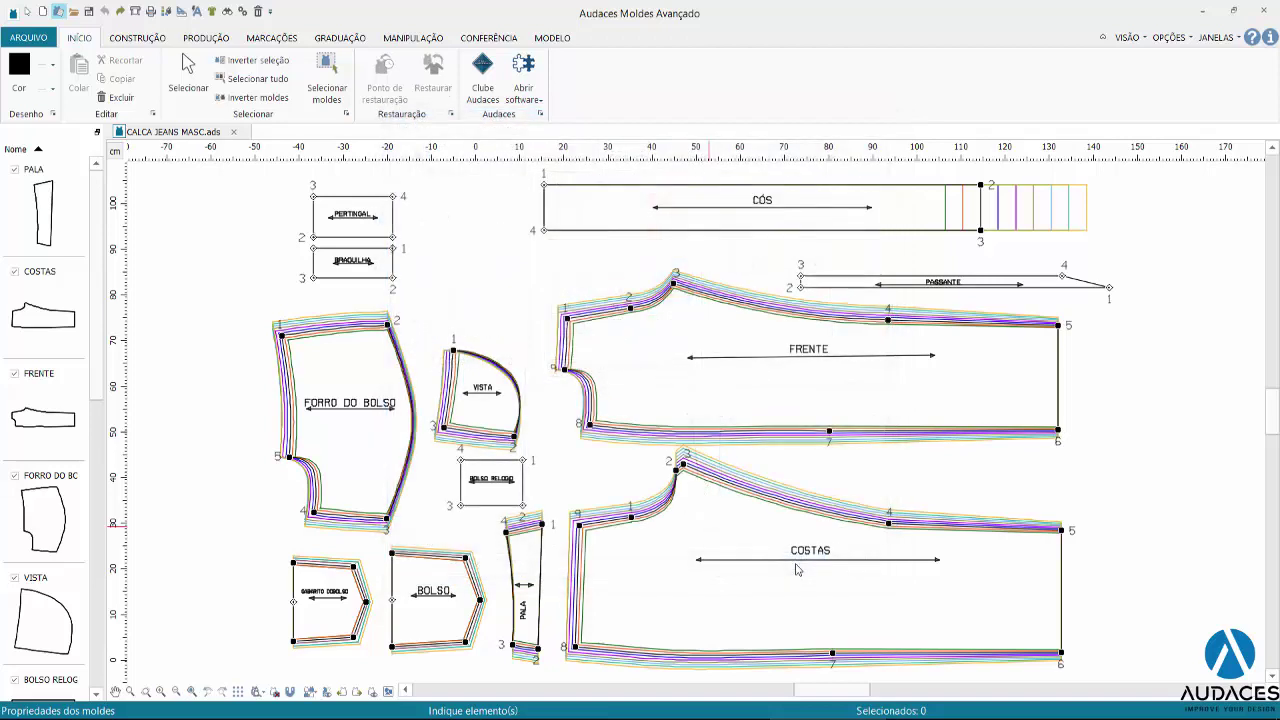
left_click(89, 14)
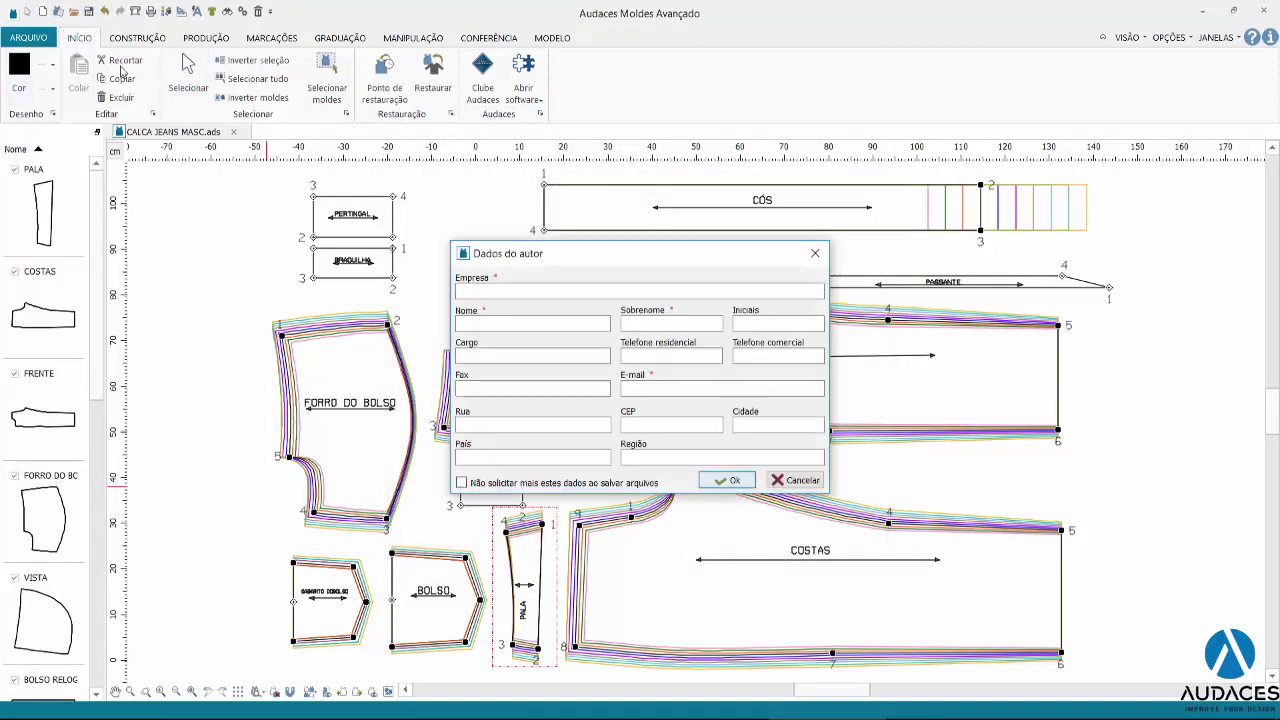
left_click(716, 480)
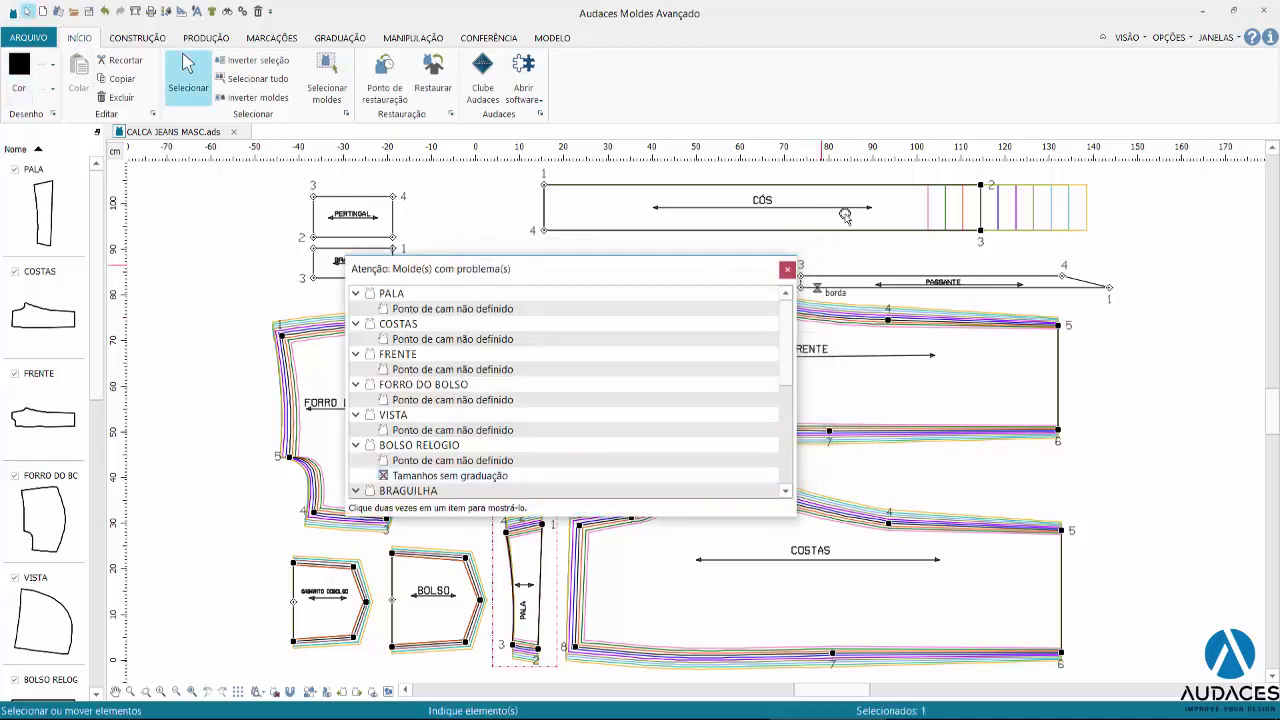
left_click(788, 270)
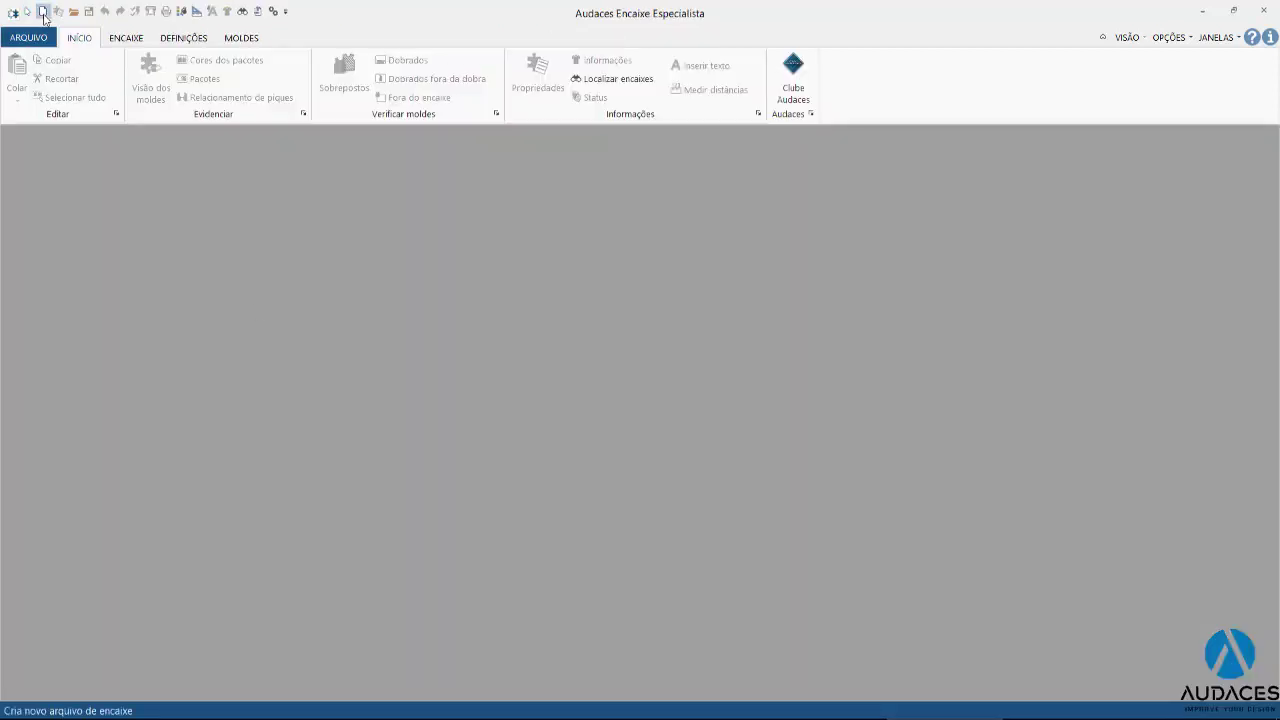
- Create a new marker and load the CALCA JEANS MASC pattern with sizes 36–54
left_click(43, 11)
left_click(456, 566)
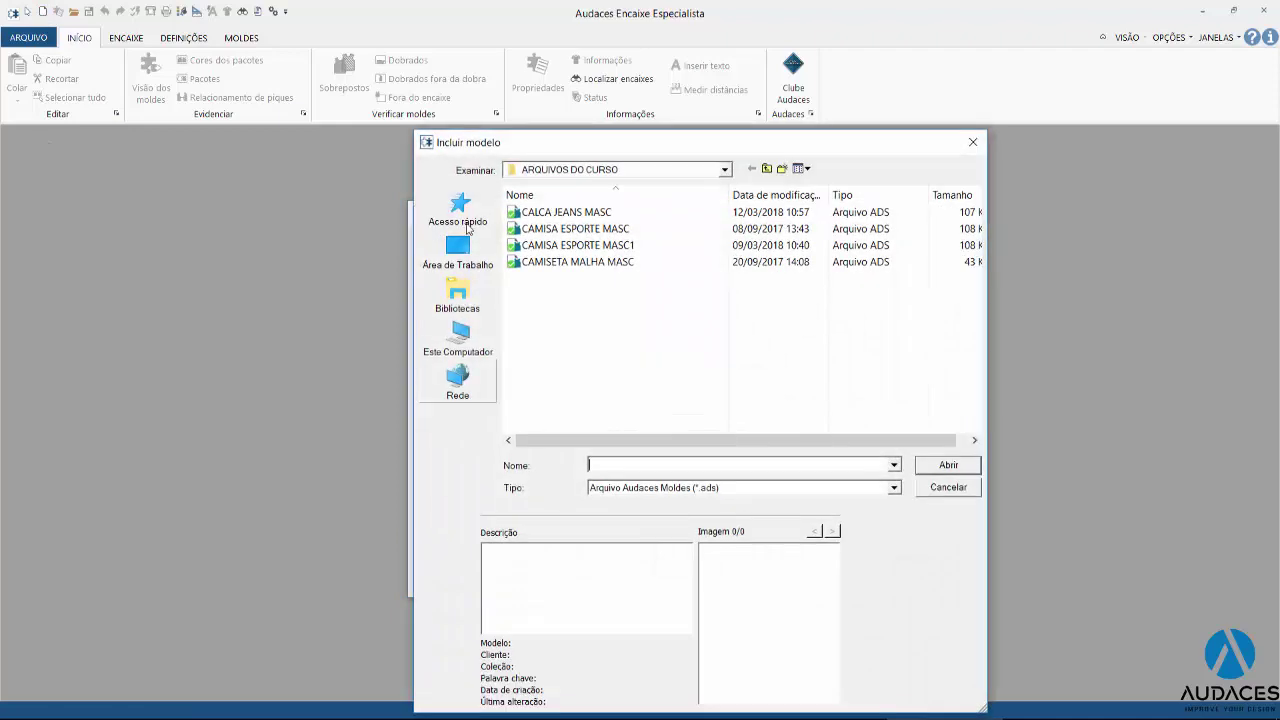
left_click(568, 213)
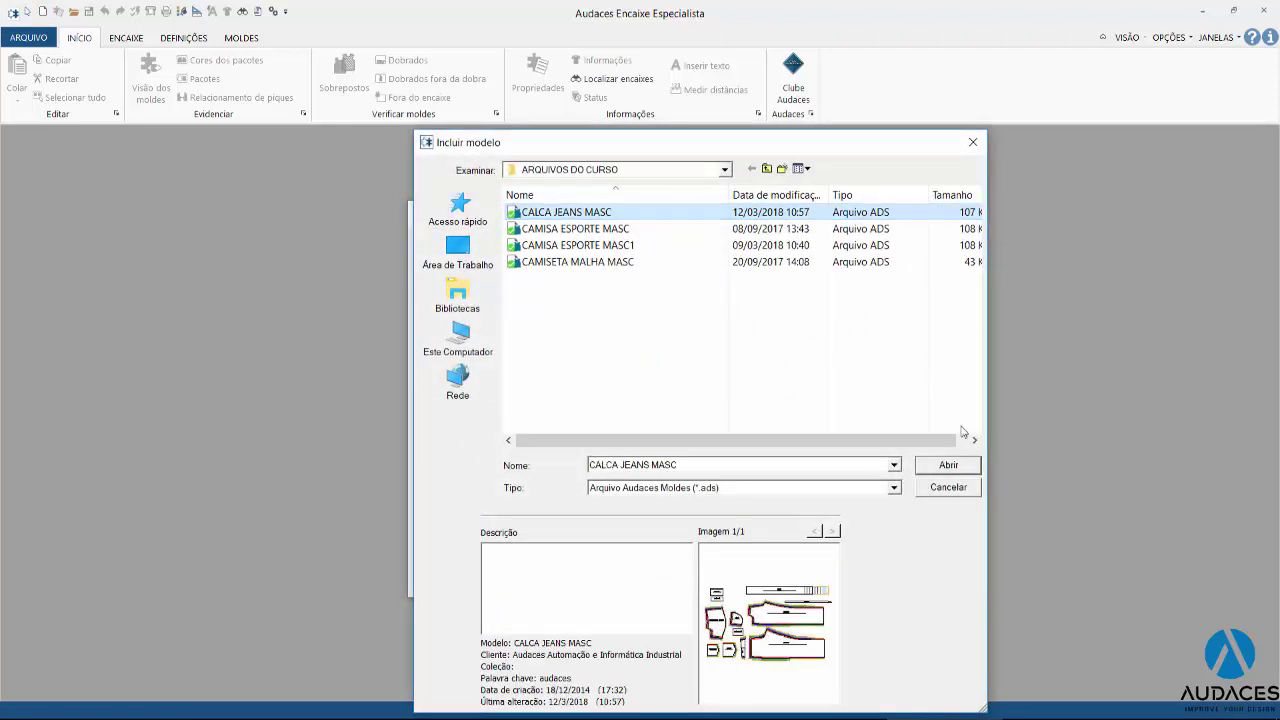
left_click(946, 467)
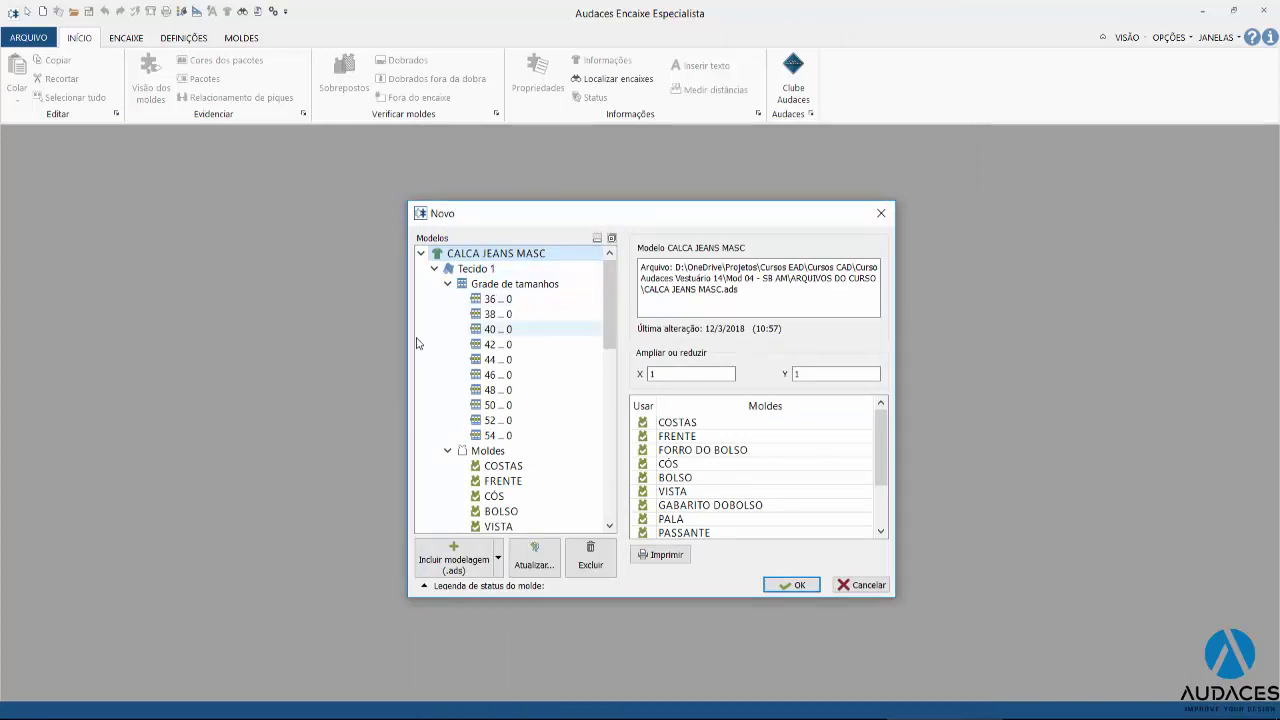
left_click(477, 269)
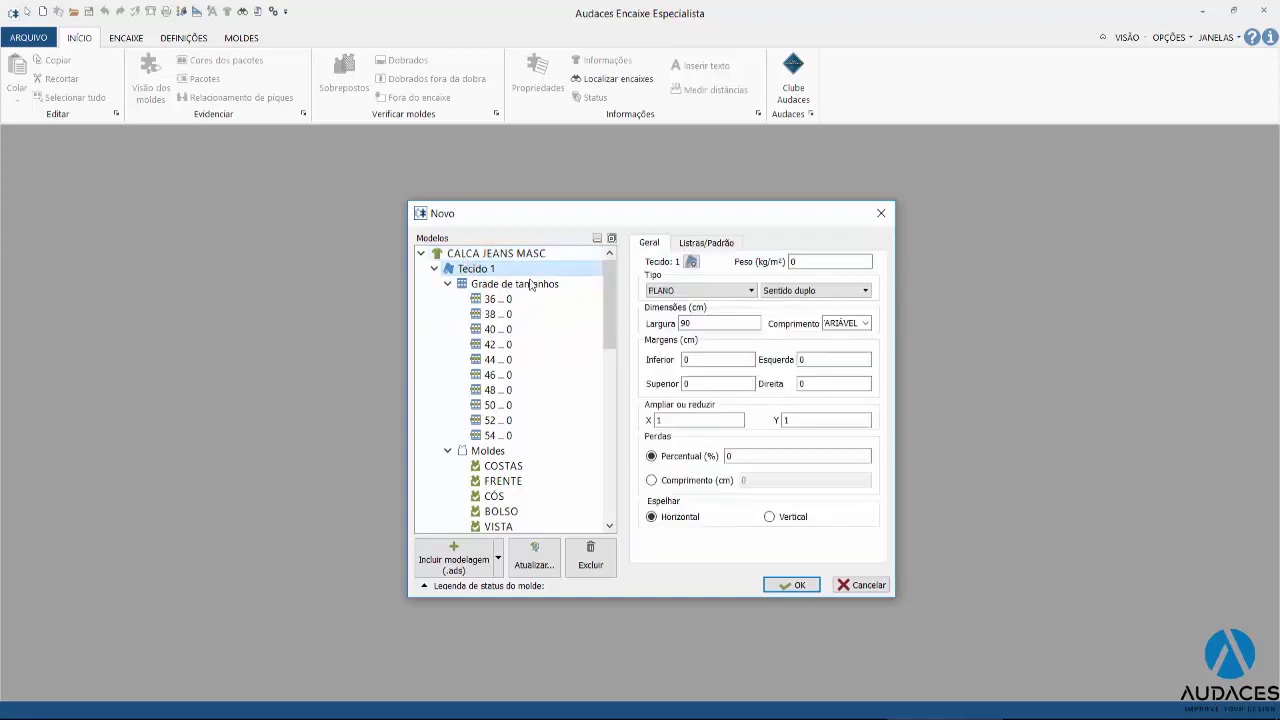
- Set Tecido 1 to 162 cm width with fabric type PLANO
left_click(713, 323)
type("162")
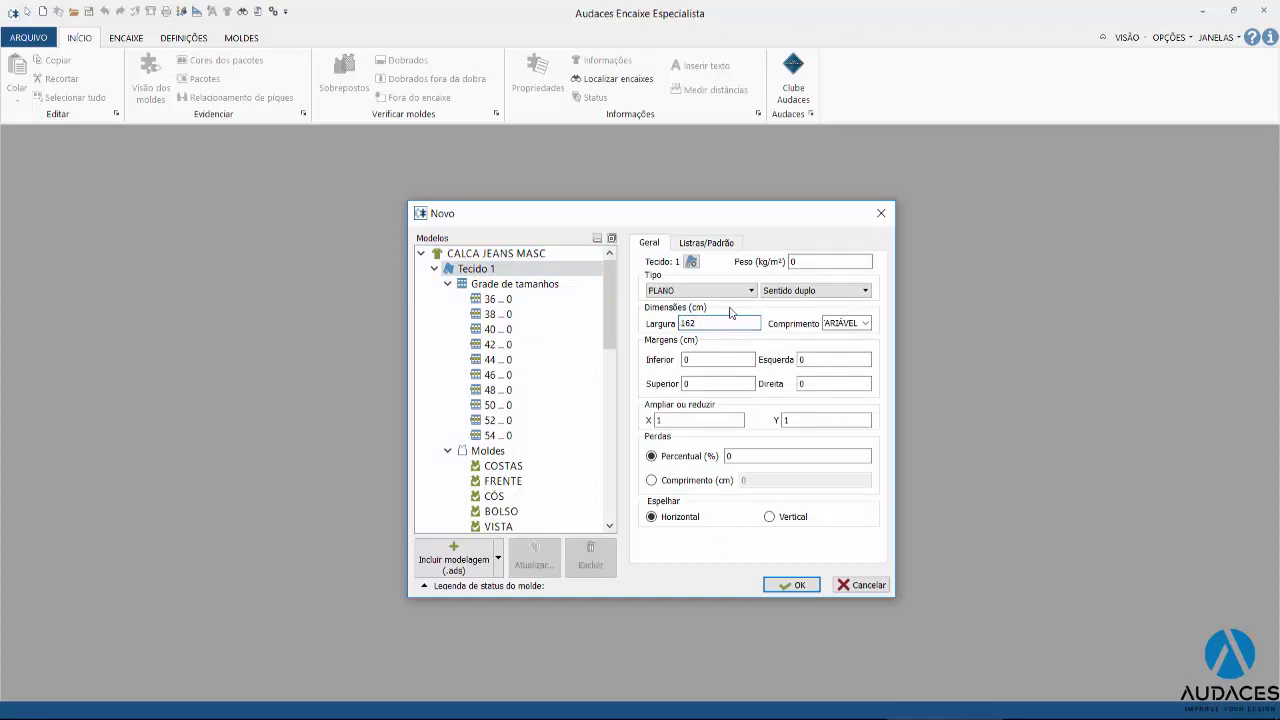
left_click(745, 290)
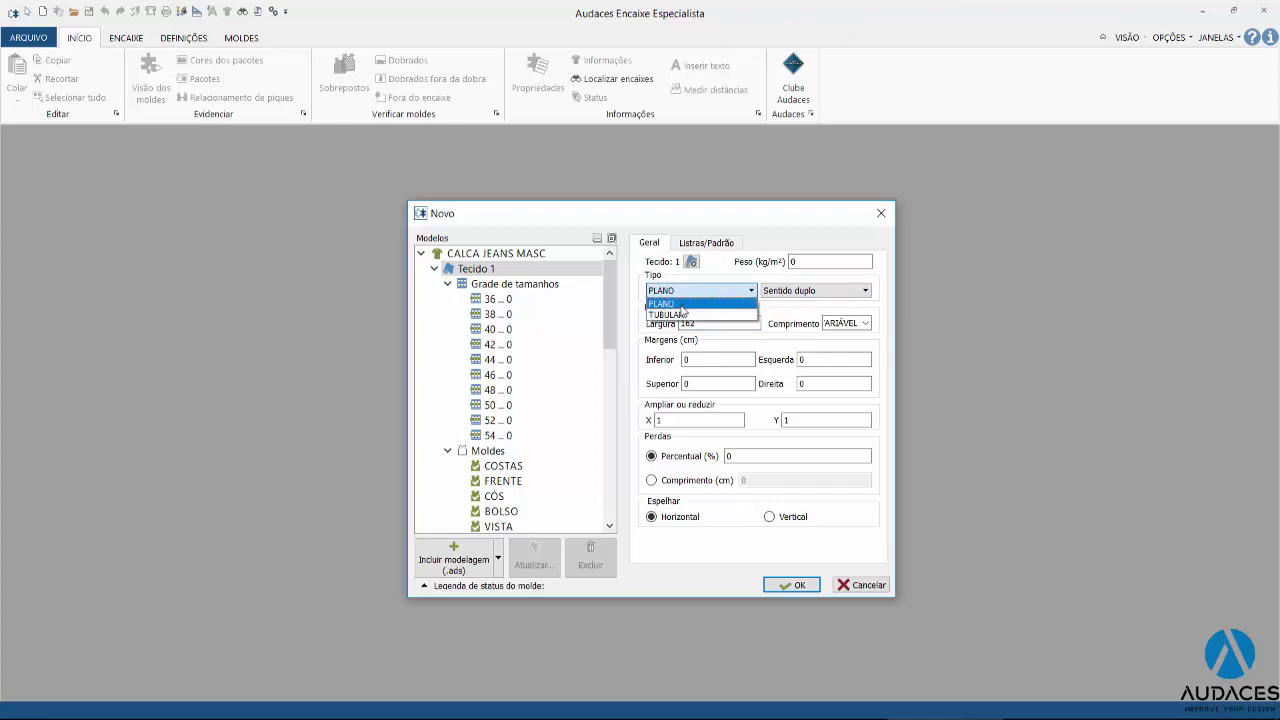
left_click(681, 306)
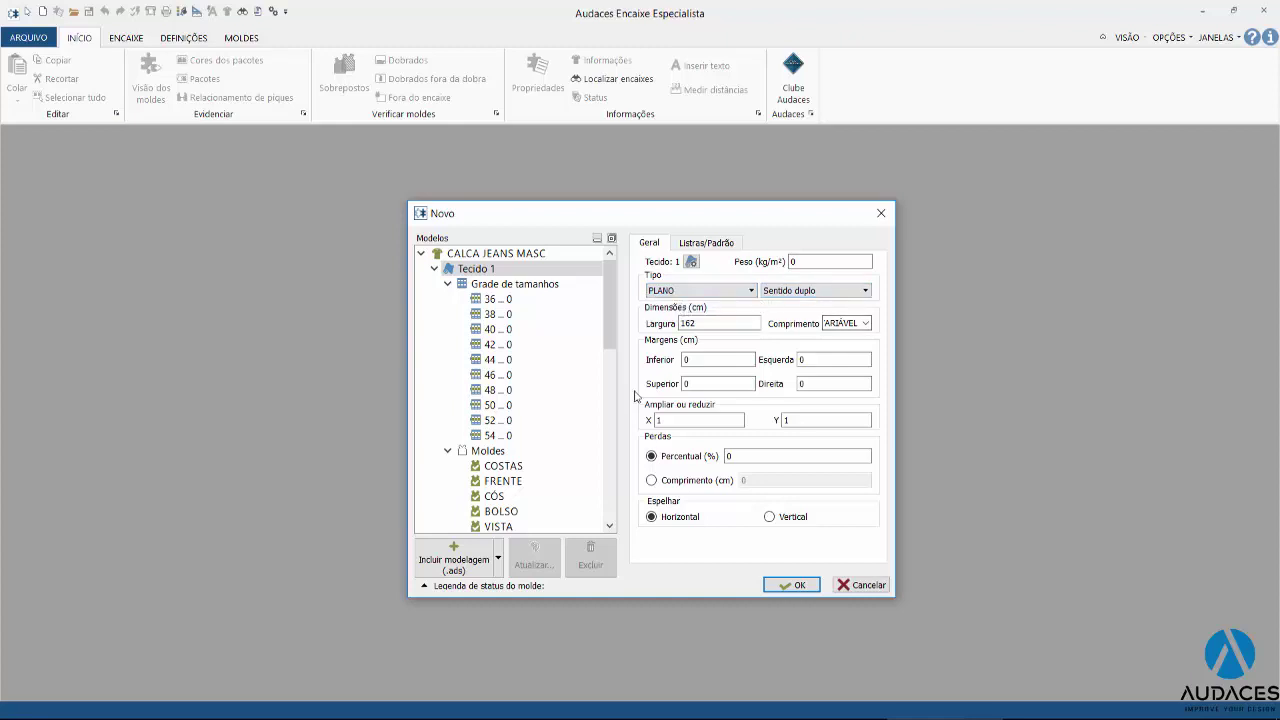
- Enter quantity 1 for each size from 36 to 46 and confirm the marker setup
left_click(512, 286)
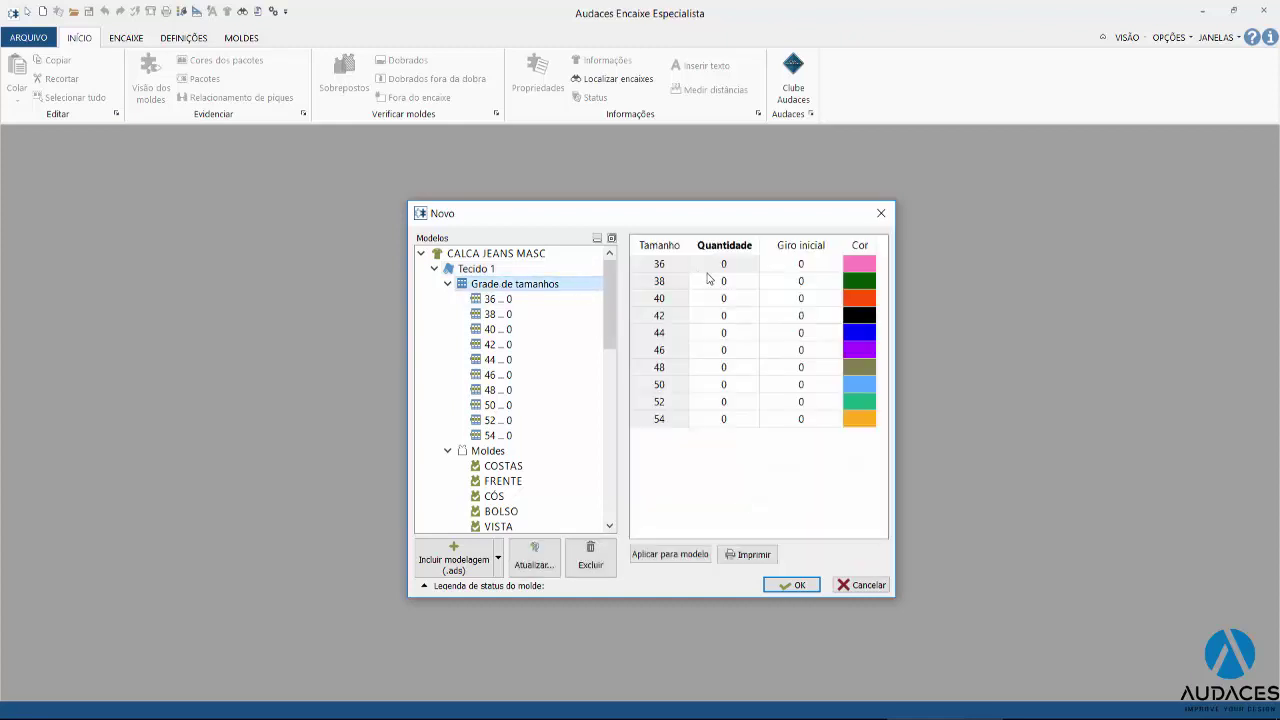
type("1")
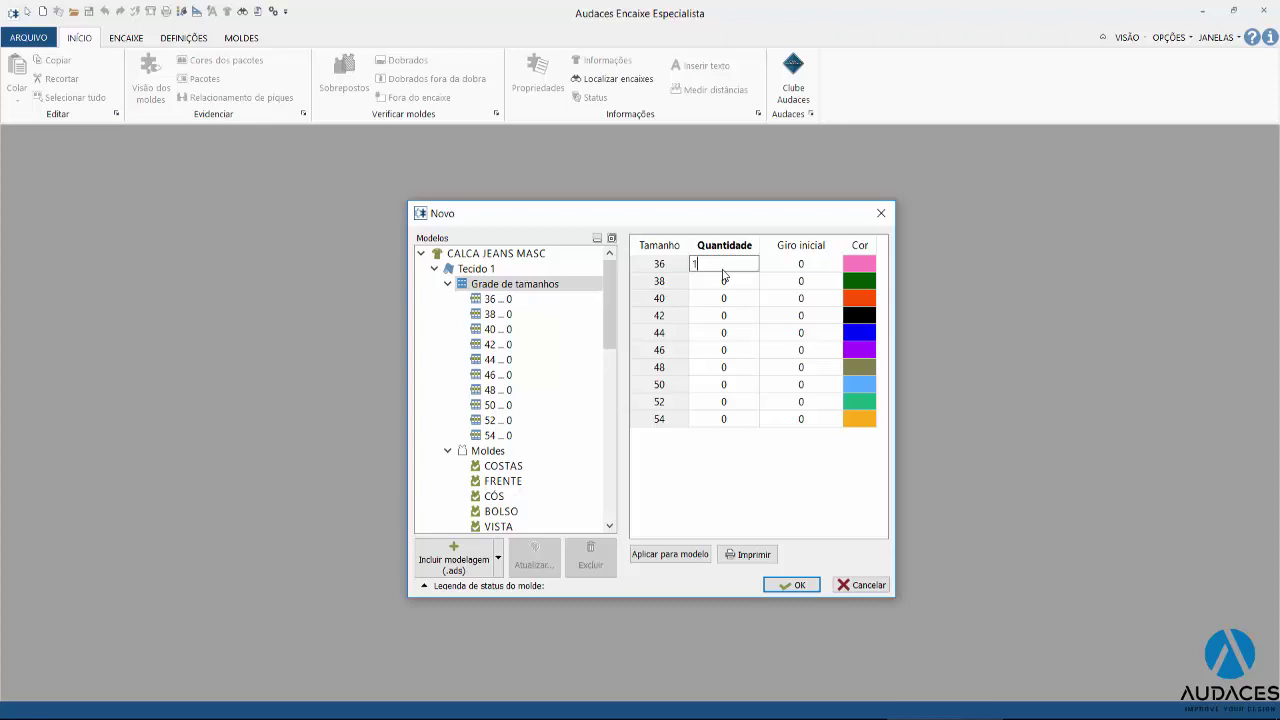
key("Return")
type("1")
key("Return")
type("1")
key("Return")
type("1")
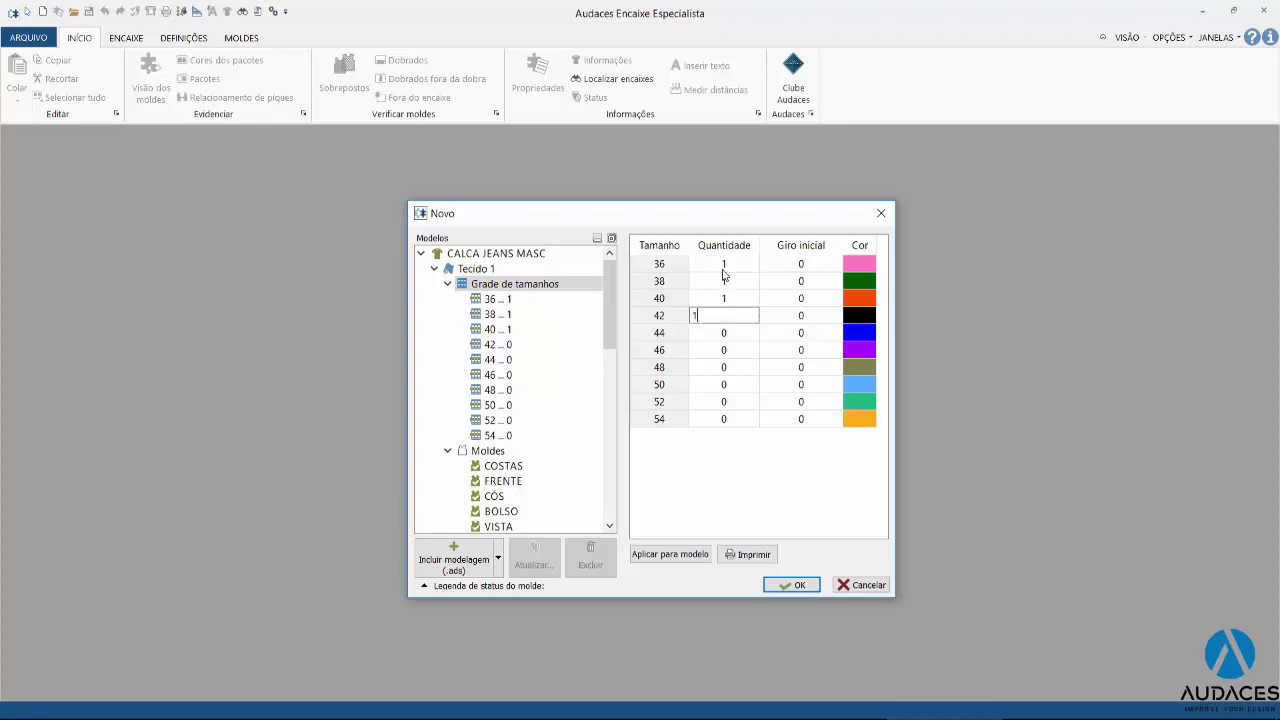
key("Return")
type("1")
key("Return")
type("1")
key("Return")
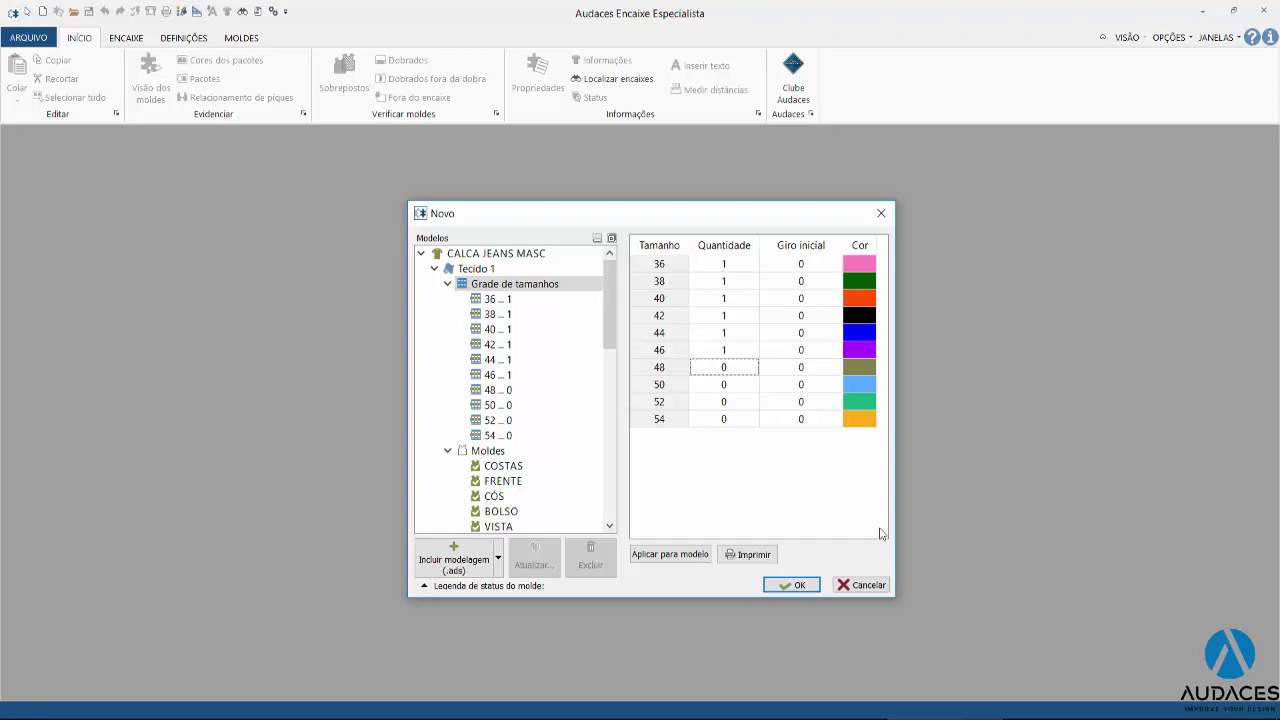
left_click(800, 586)
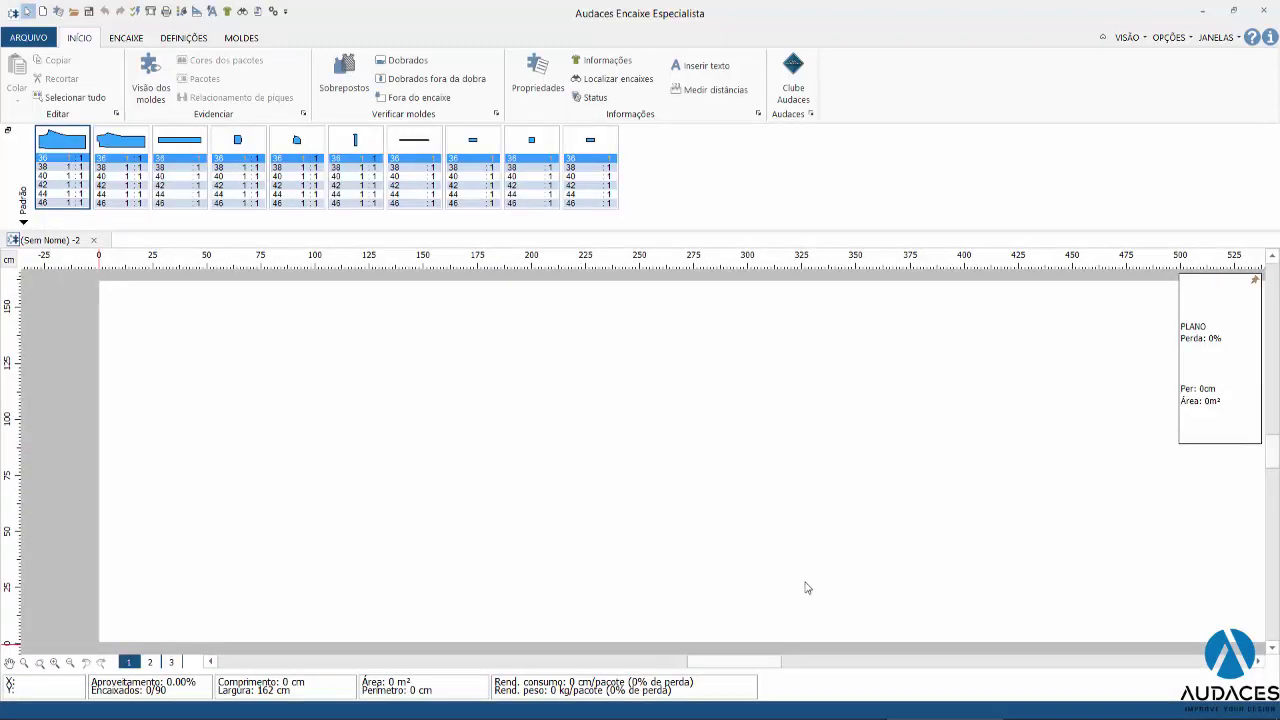
- Enable Encaixar em blocos in advanced automatic nesting and open the Tecido 1 block configuration
left_click(139, 16)
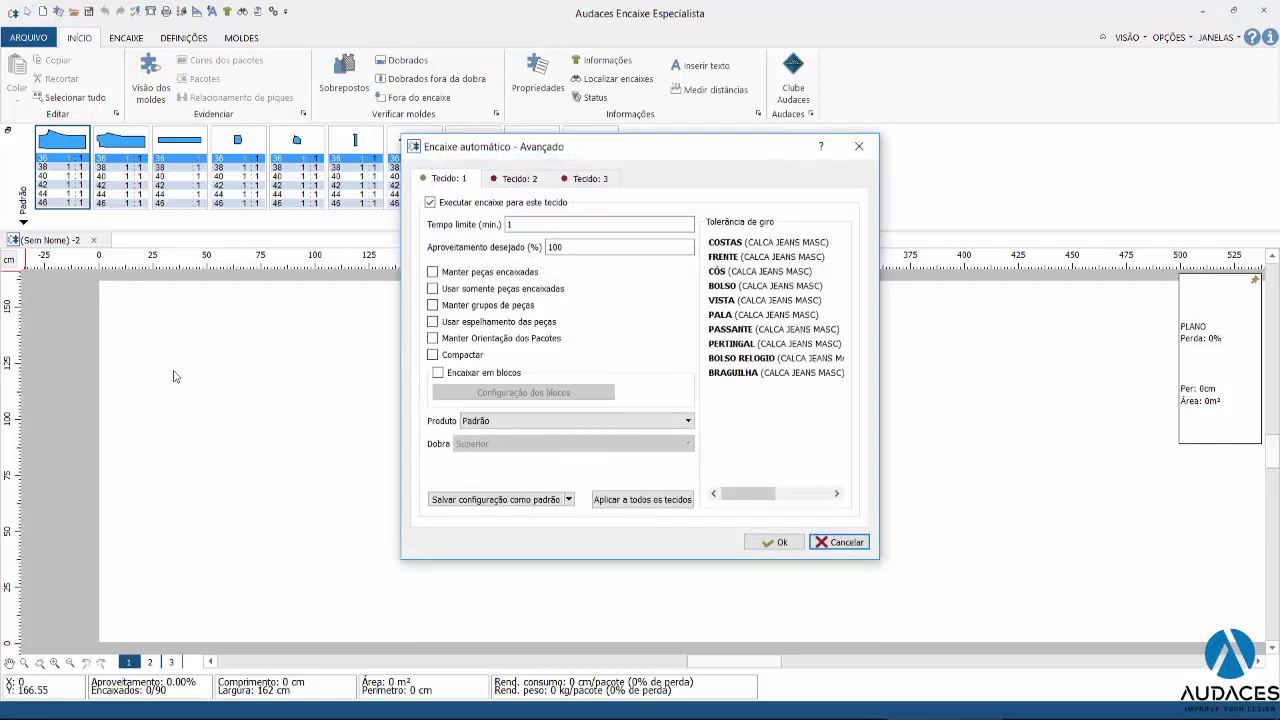
left_click(438, 374)
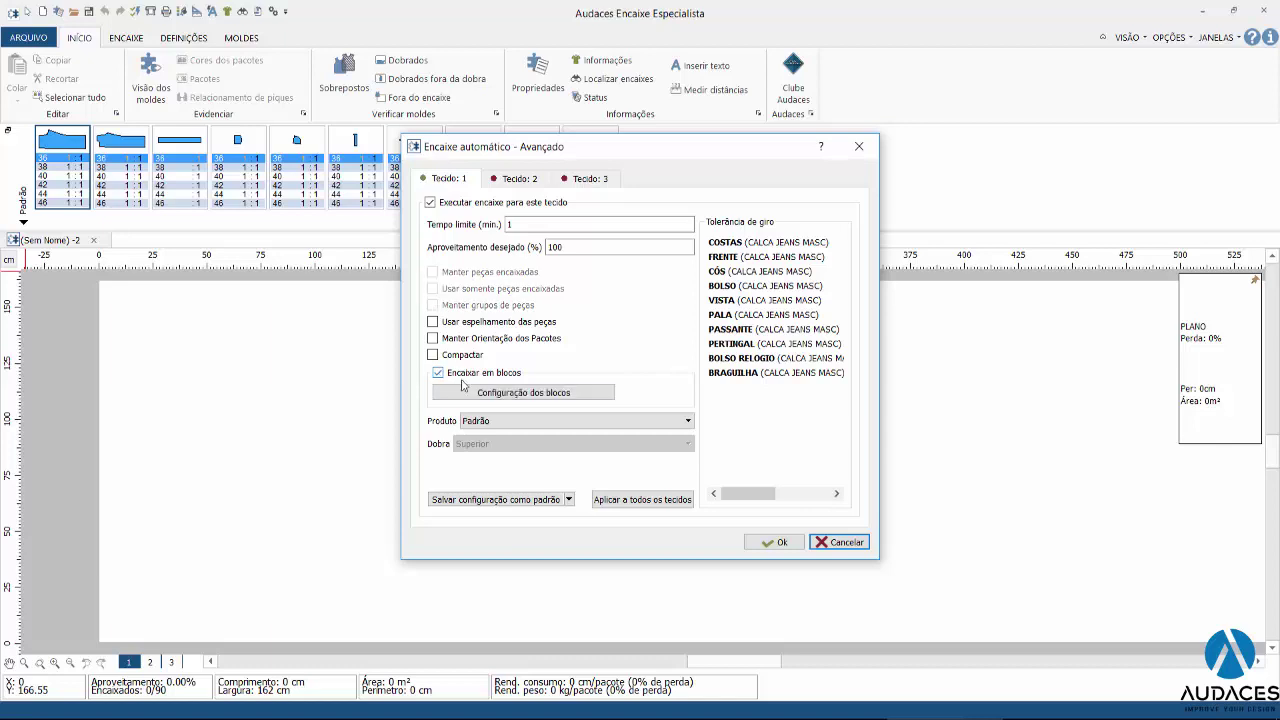
left_click(521, 393)
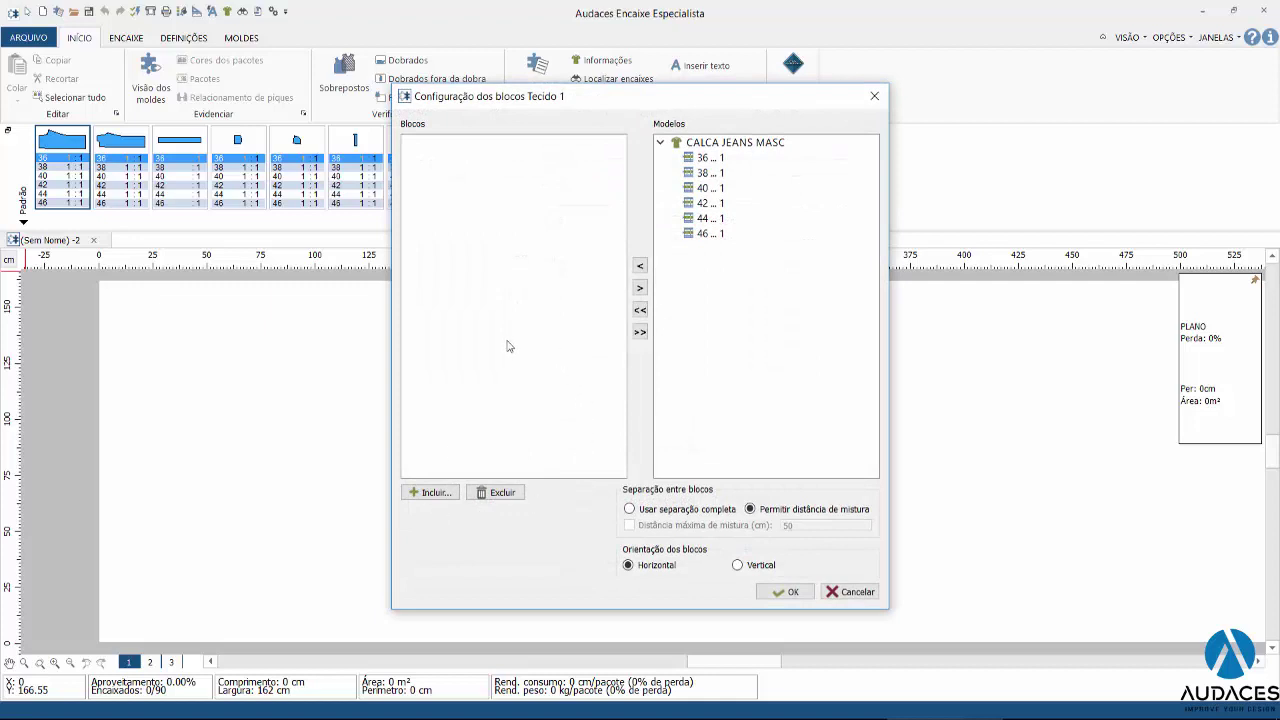
- Create three blocks pairing sizes 36+46, 38+44 and 40+42
left_click(430, 492)
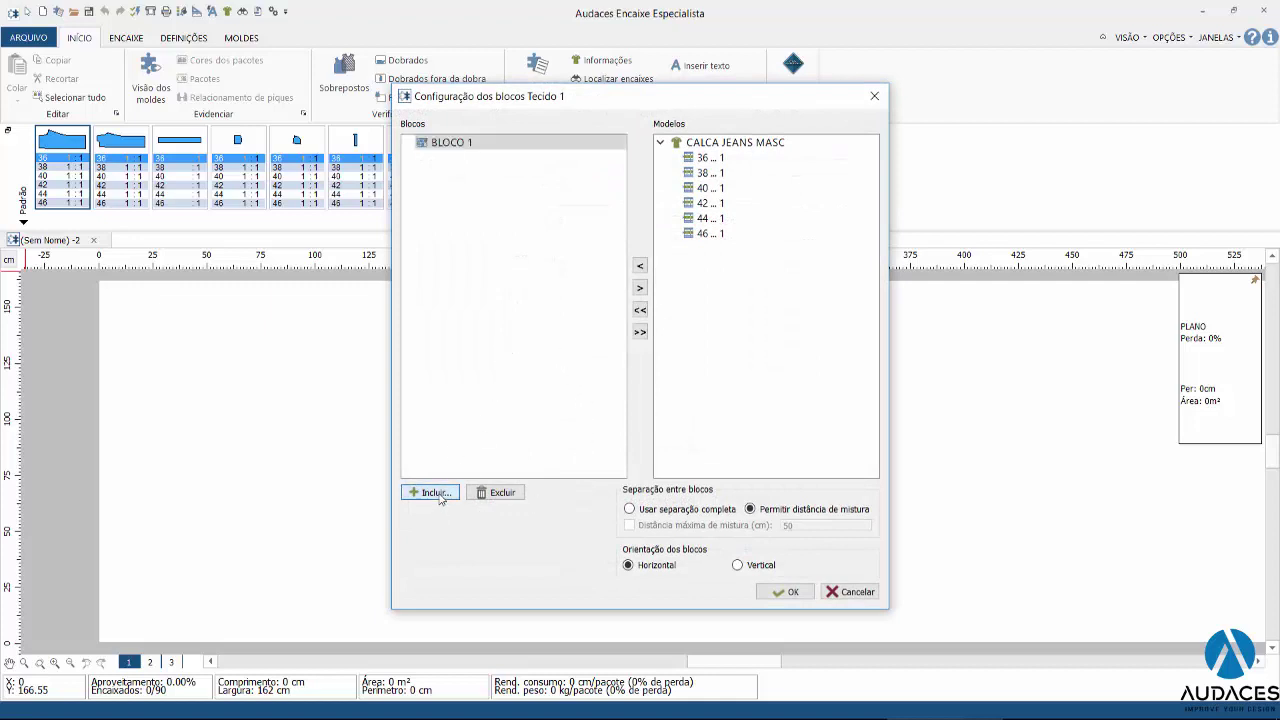
left_click(702, 158)
left_click(641, 268)
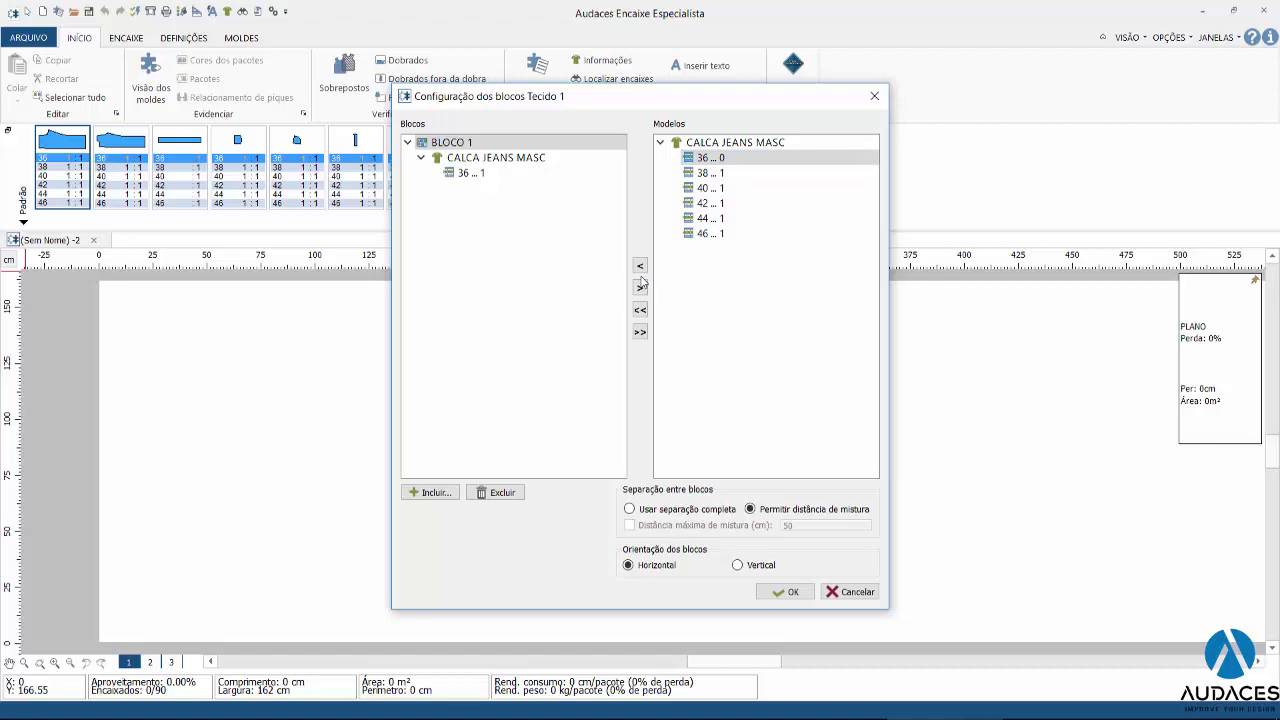
left_click(699, 236)
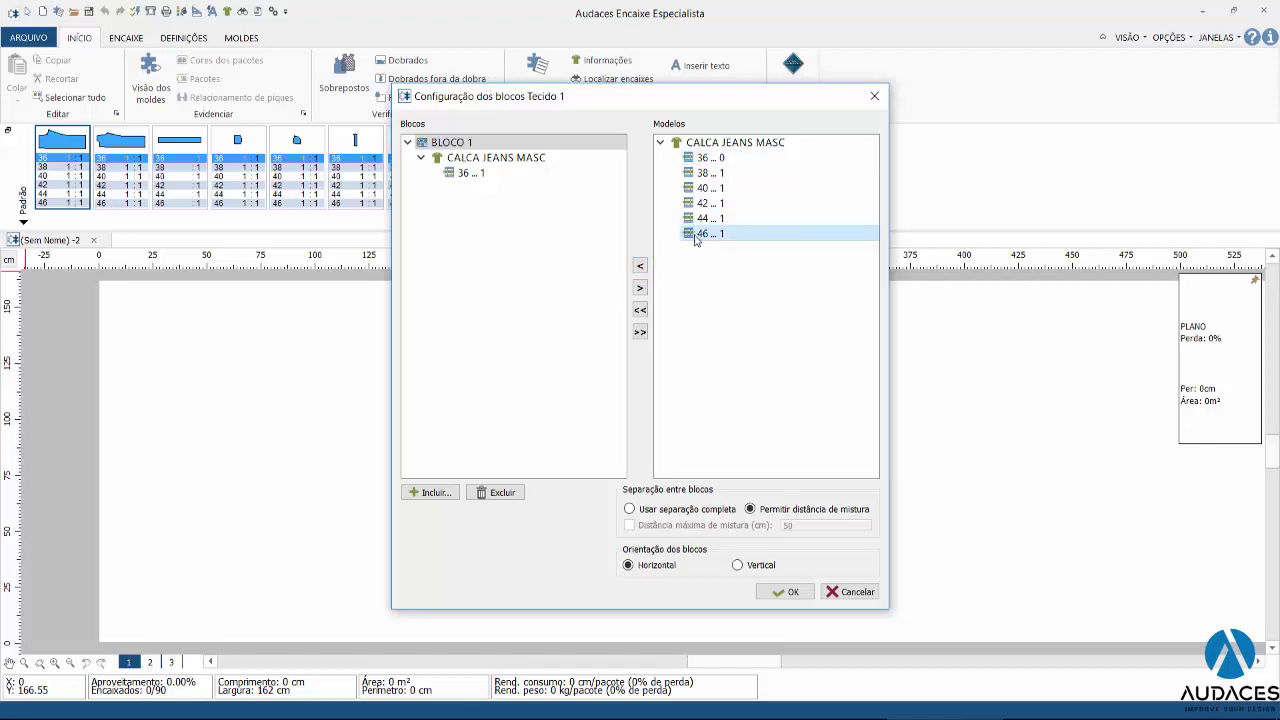
left_click(641, 286)
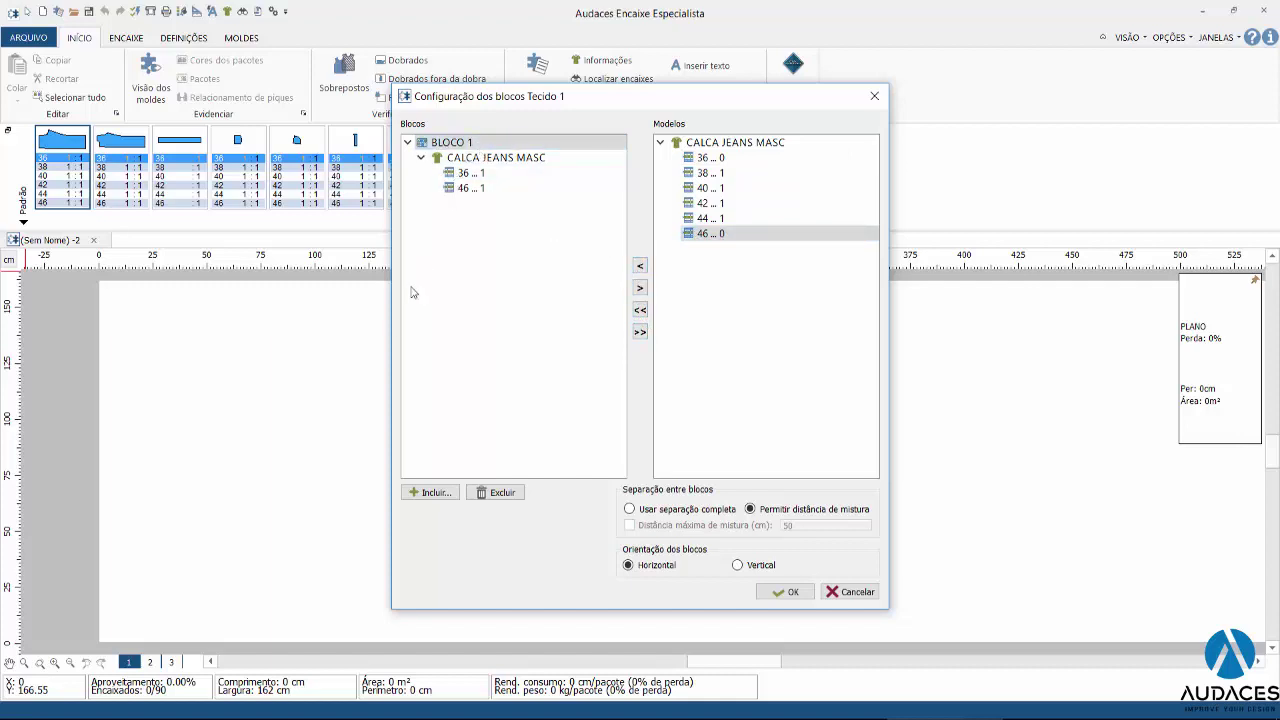
left_click(429, 493)
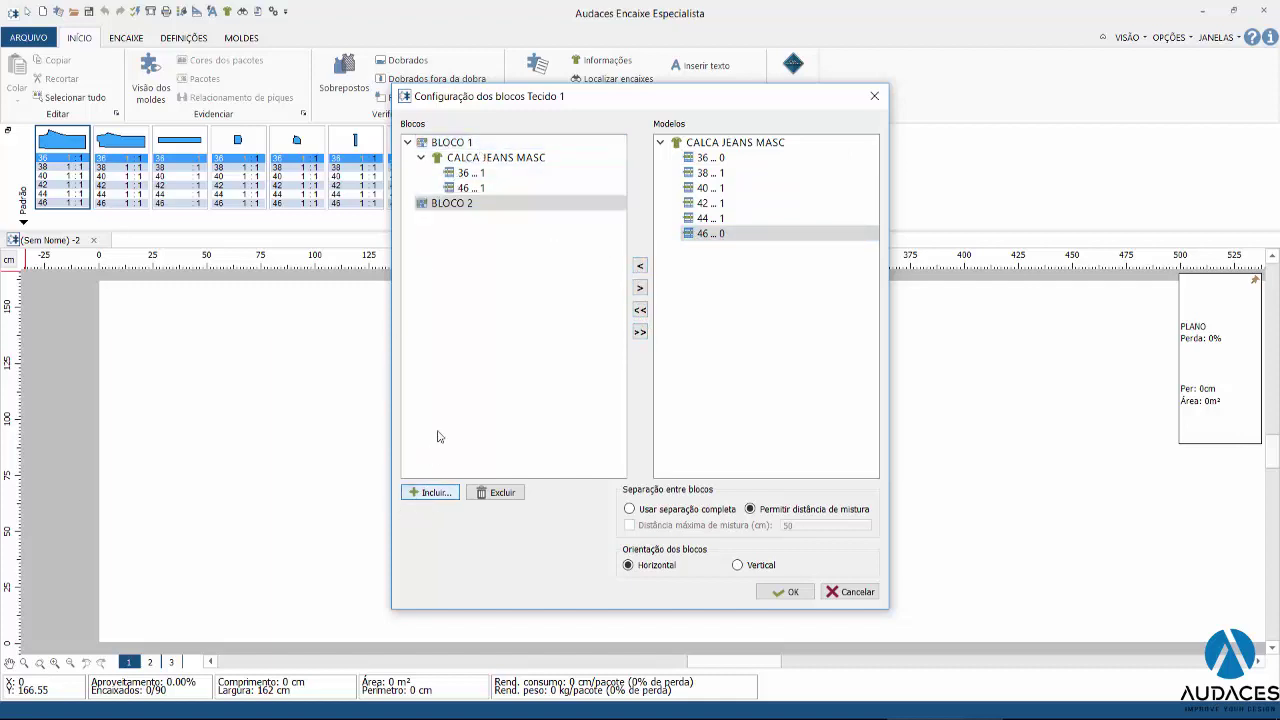
left_click(709, 173)
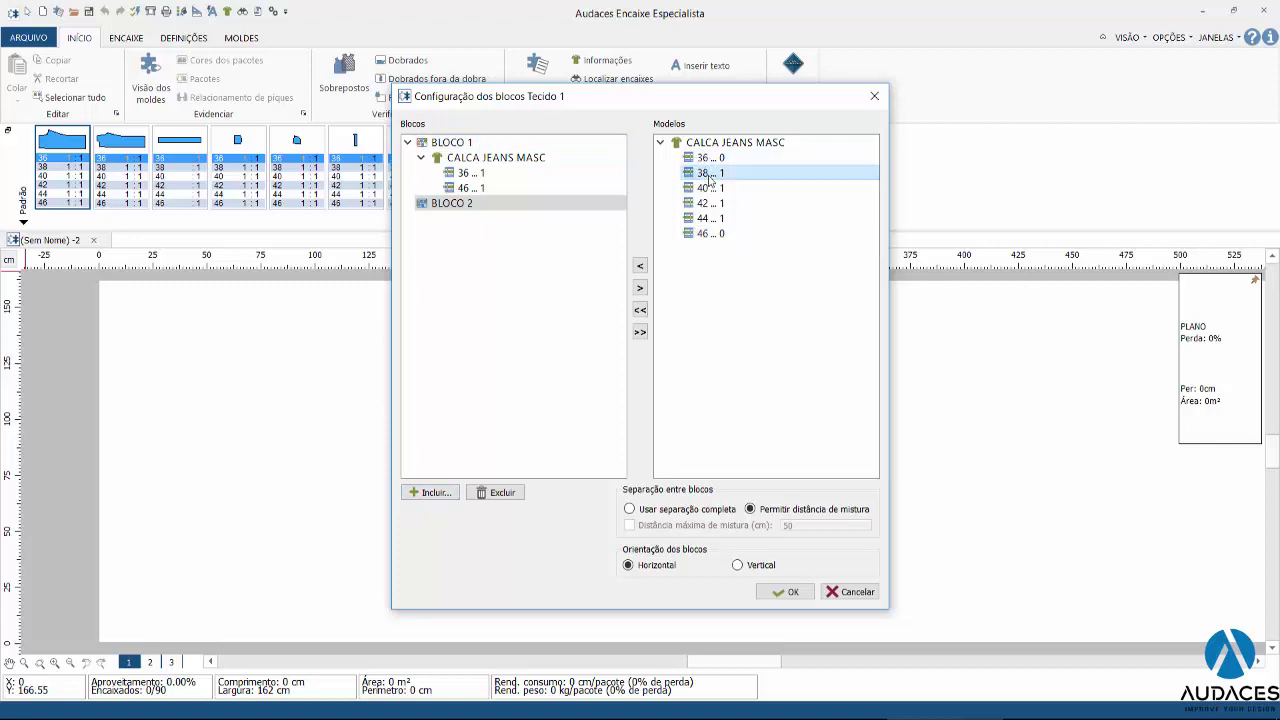
left_click(641, 265)
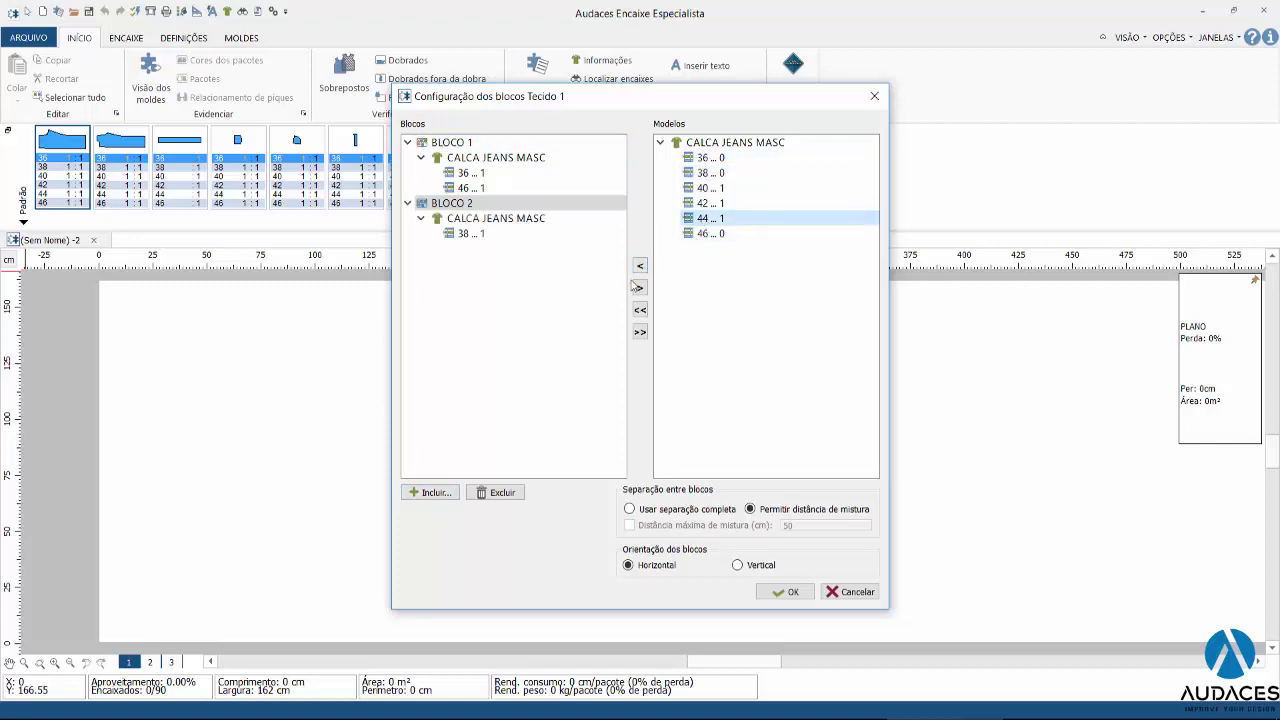
left_click(641, 266)
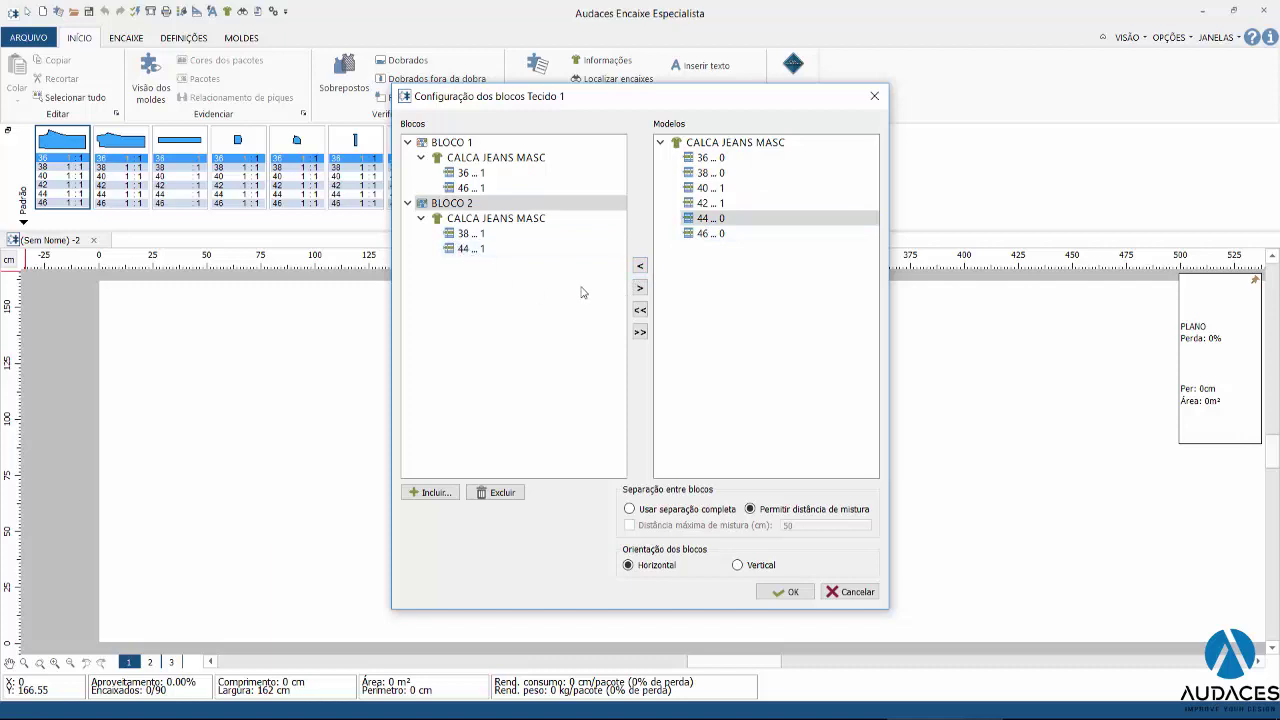
left_click(428, 492)
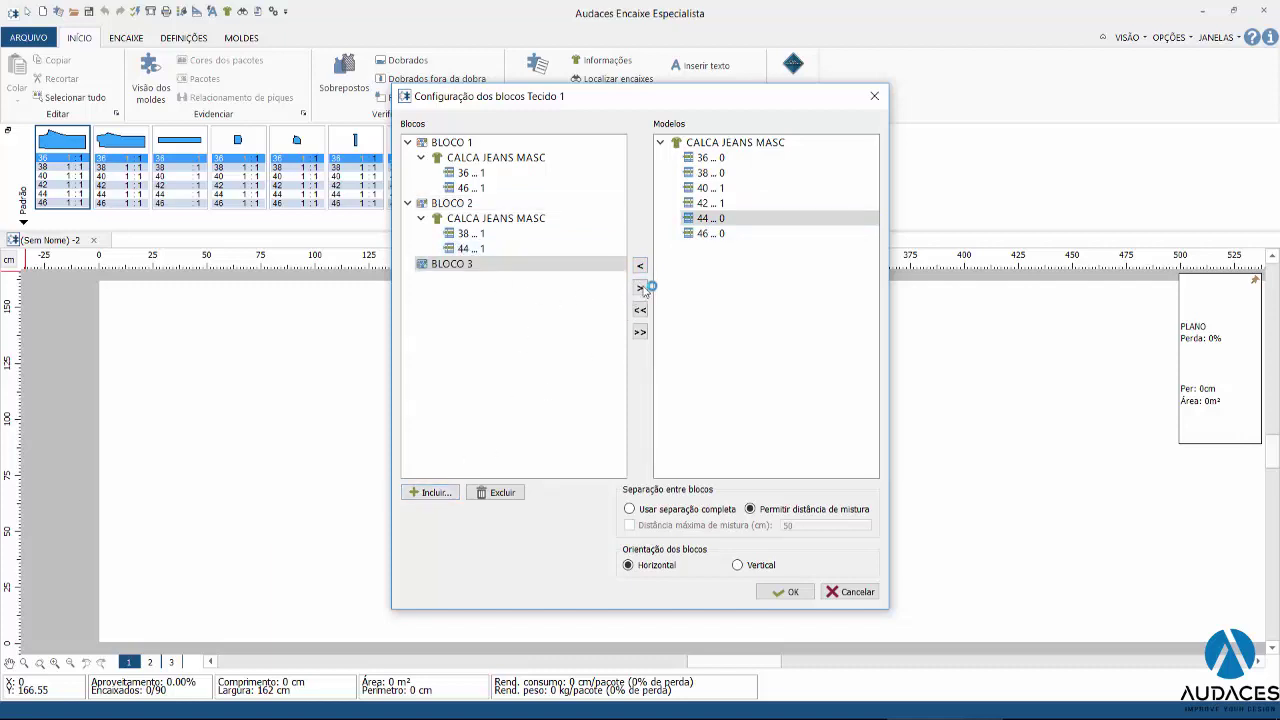
left_click(708, 188)
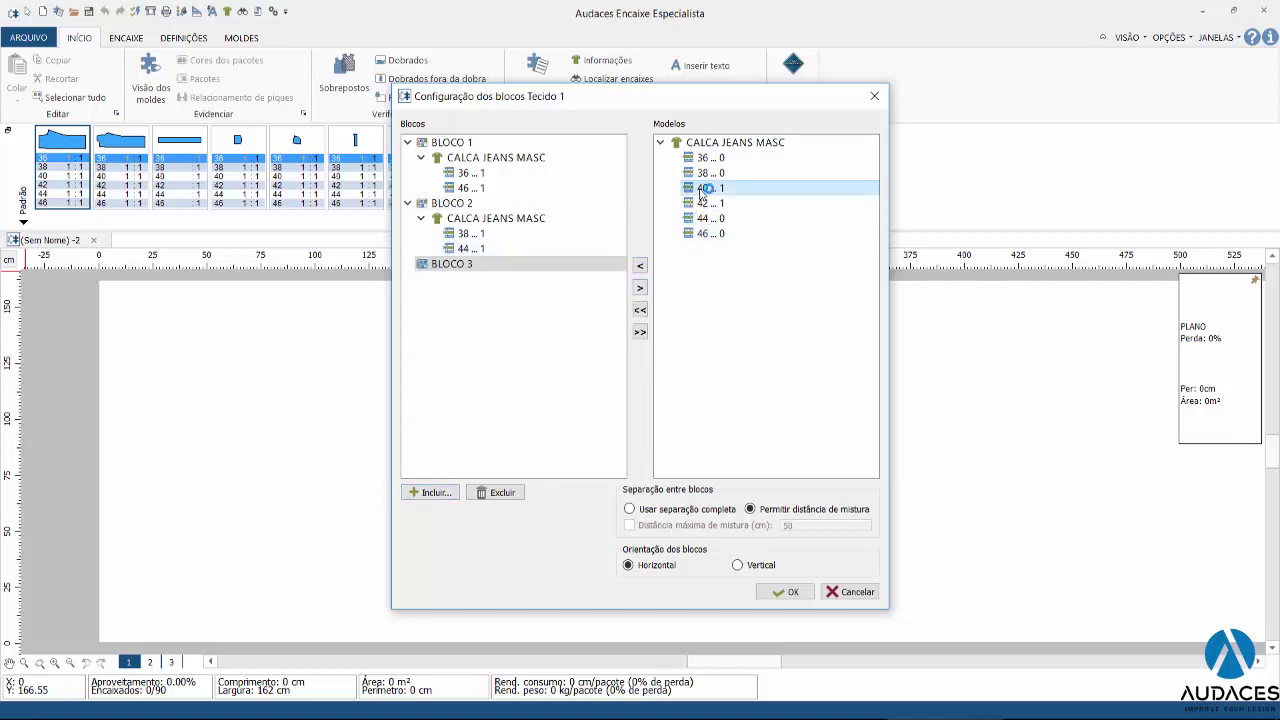
left_click(641, 266)
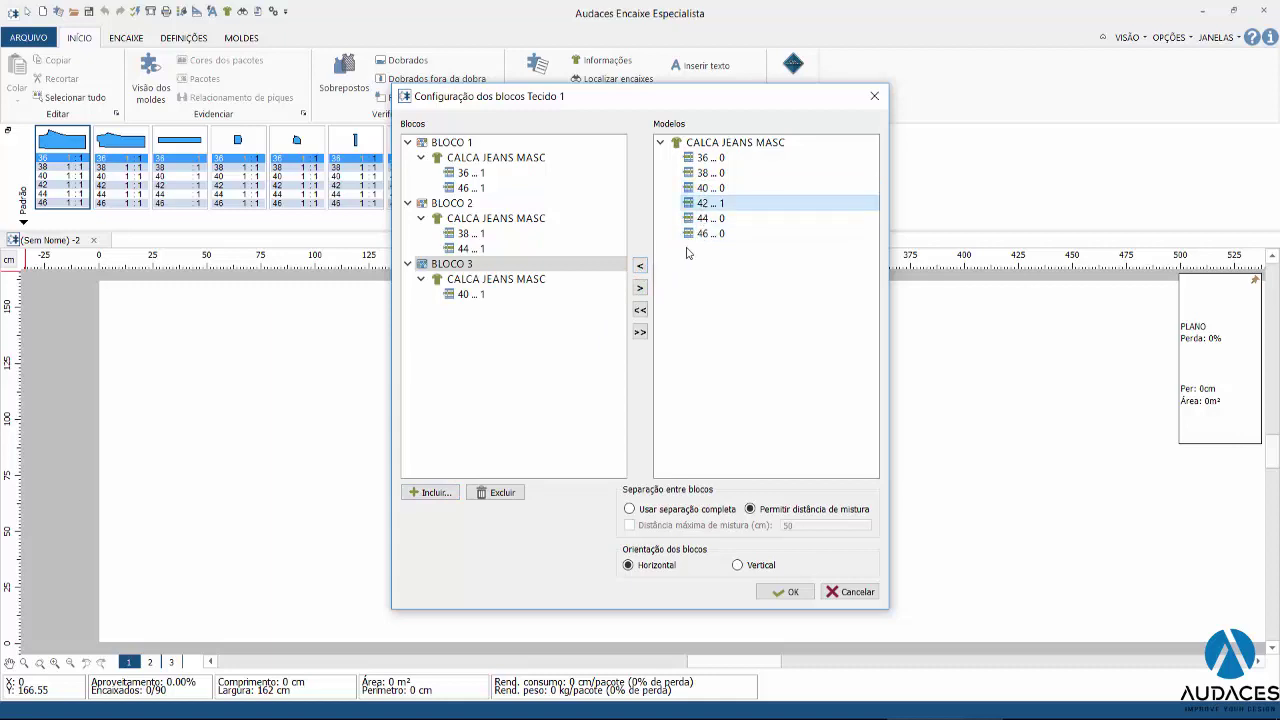
left_click(640, 266)
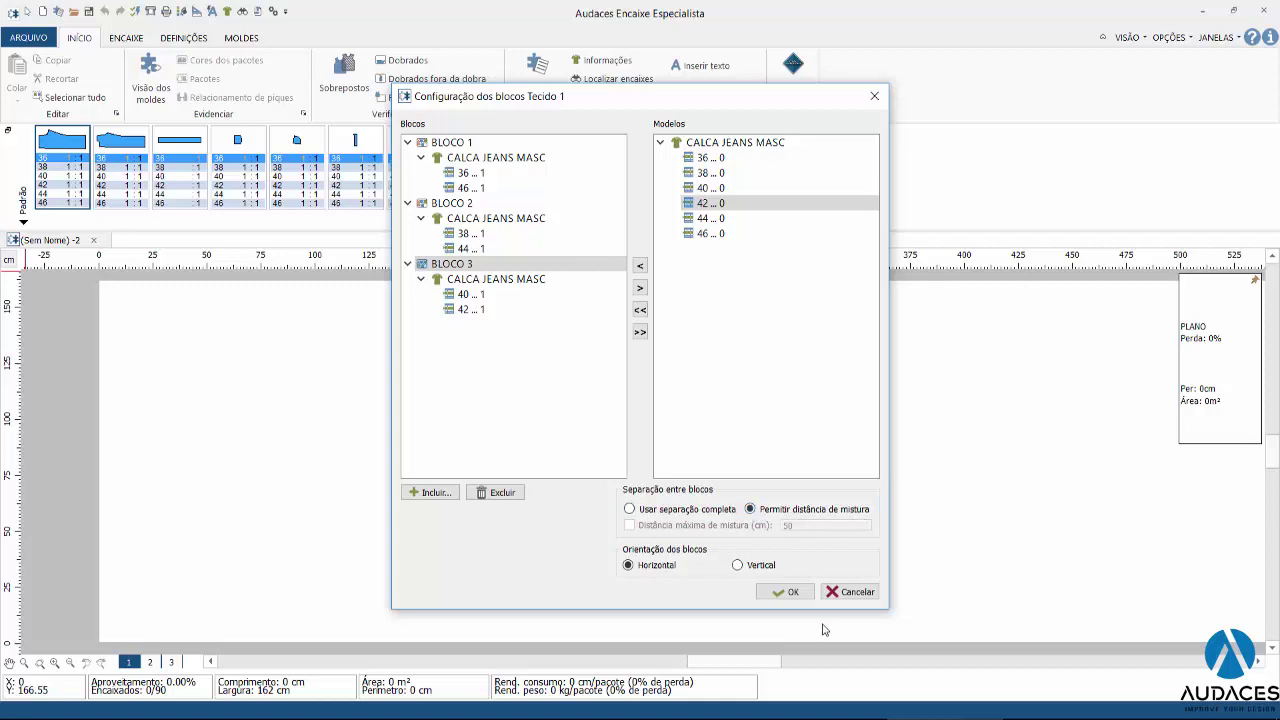
- Confirm the blocks, set a 3-minute time limit and start the automatic nesting
left_click(791, 597)
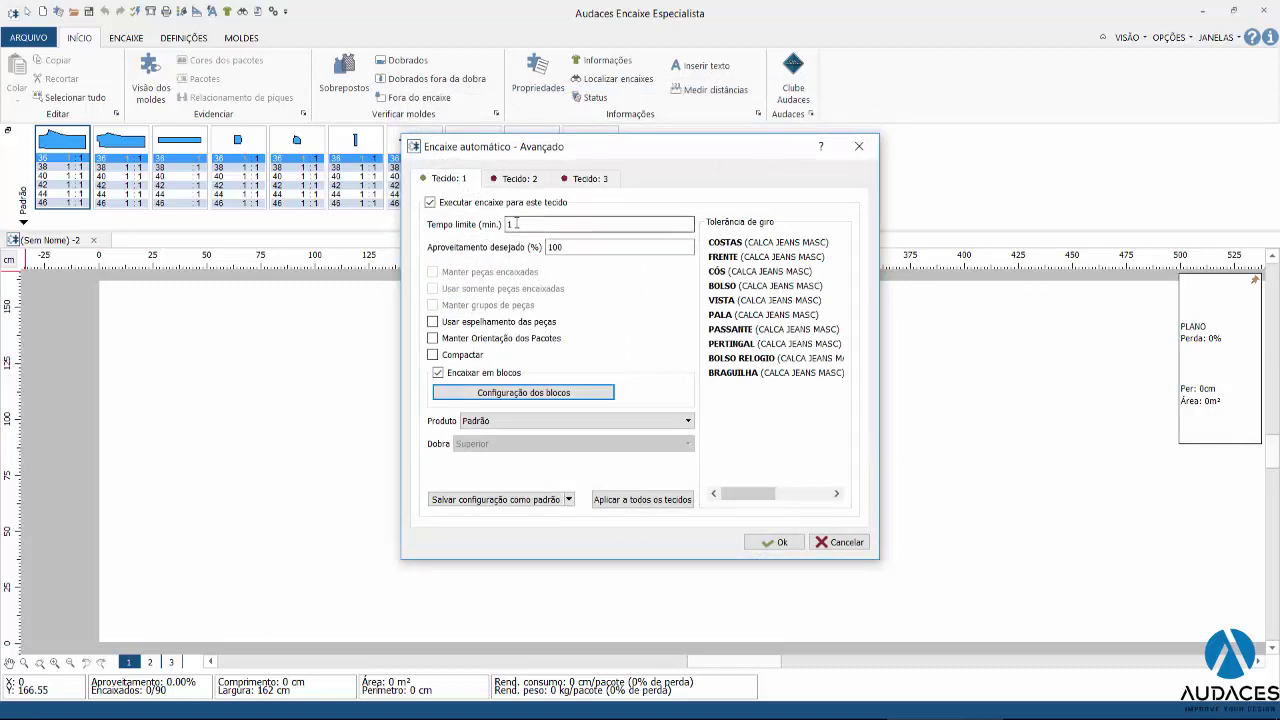
double_click(516, 224)
type("3")
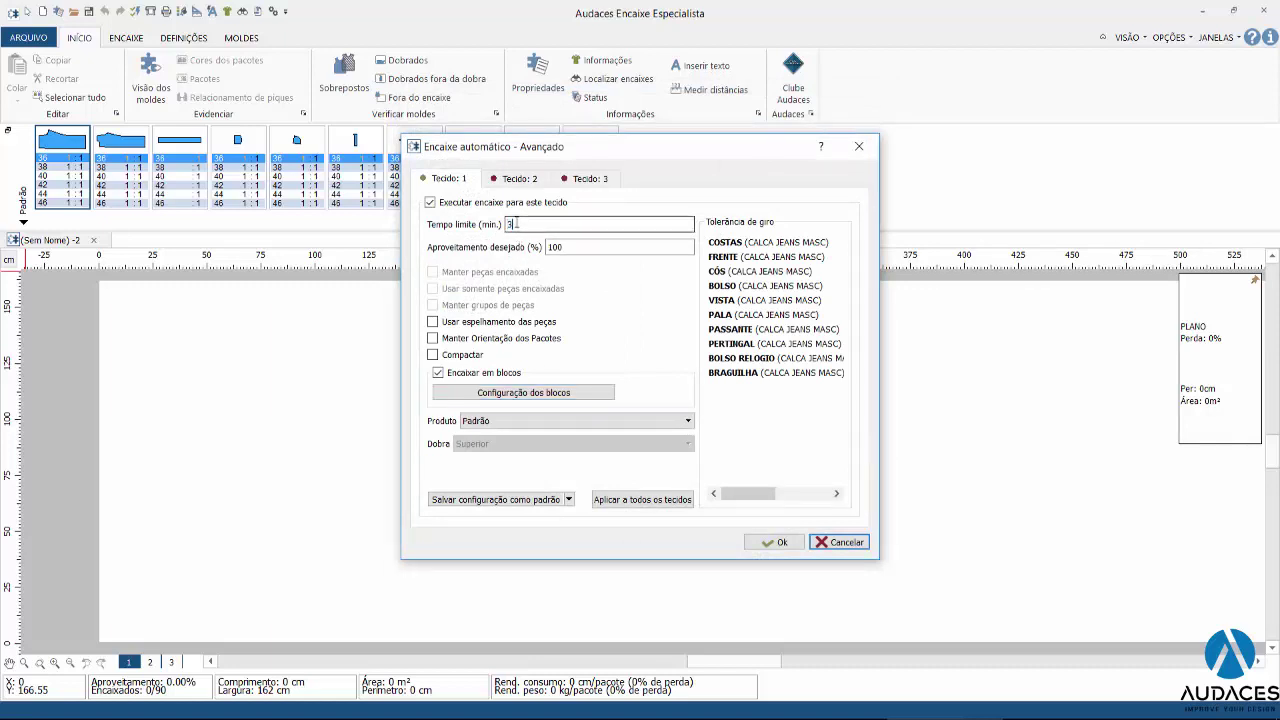
left_click(777, 542)
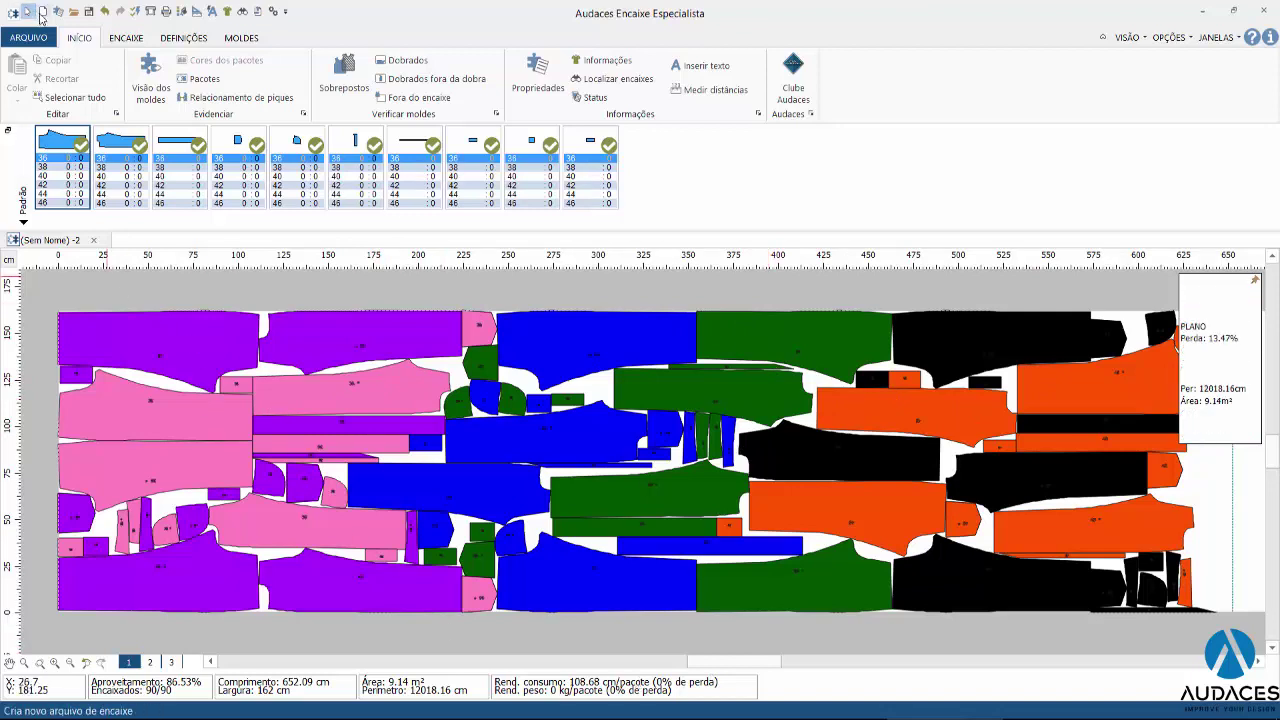
- Create a new marker with the CALCA JEANS MASC model on 162 cm wide fabric
left_click(42, 12)
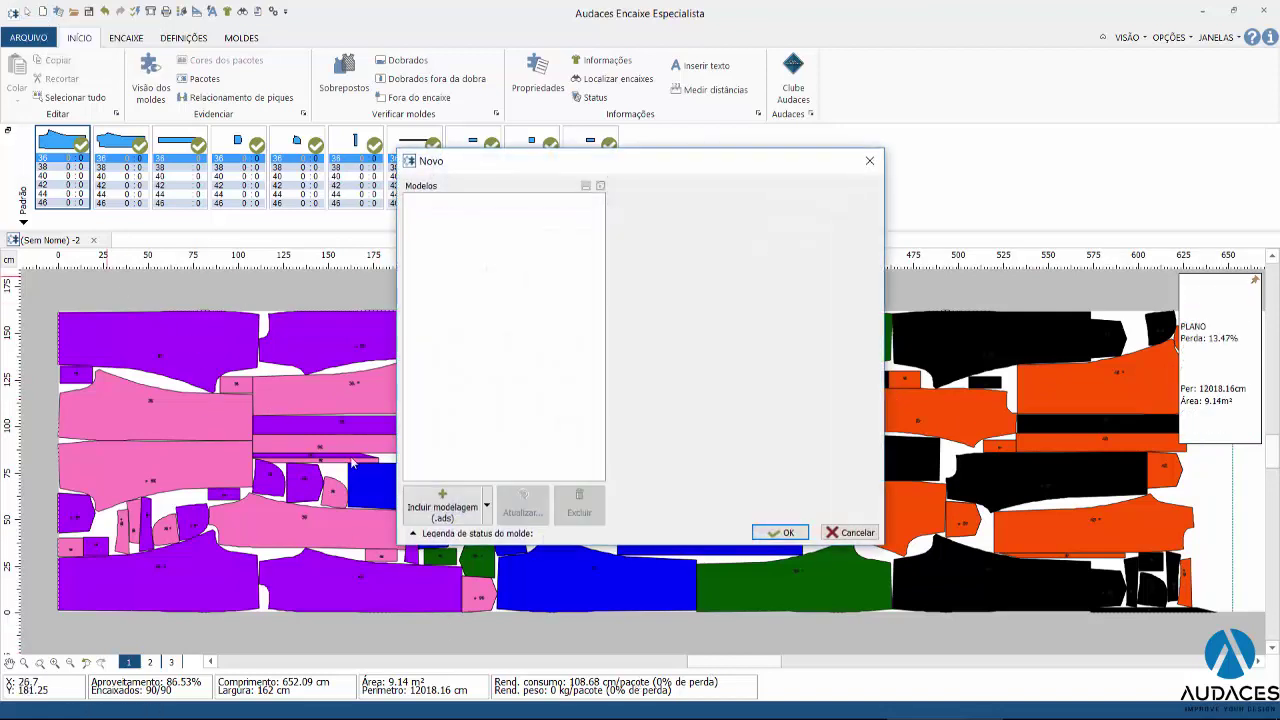
left_click(425, 502)
left_click(549, 213)
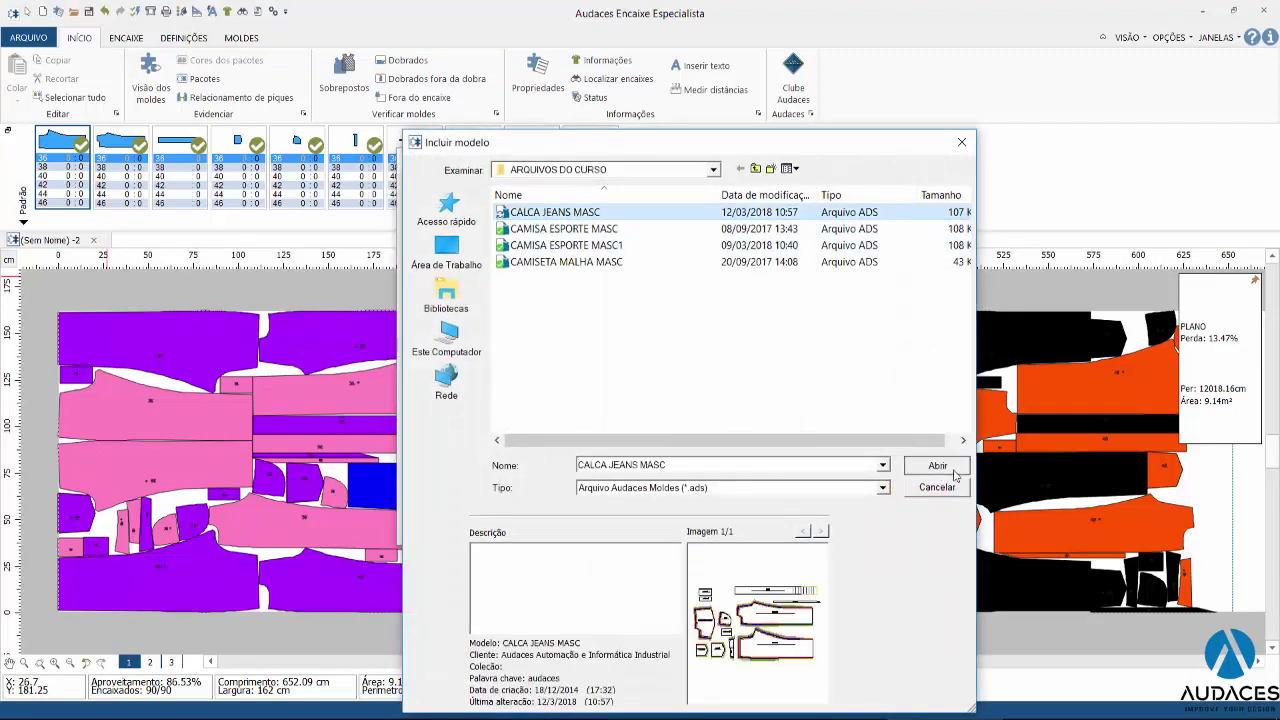
left_click(950, 470)
left_click(464, 216)
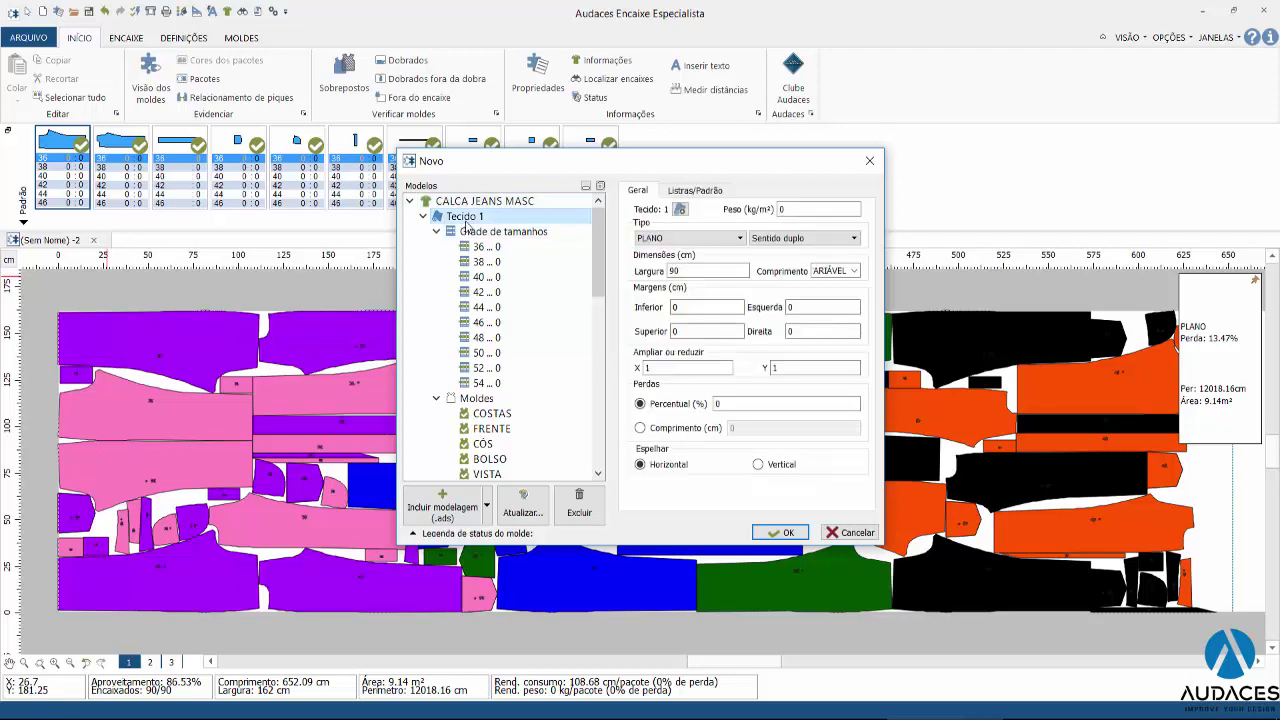
double_click(690, 271)
type("162")
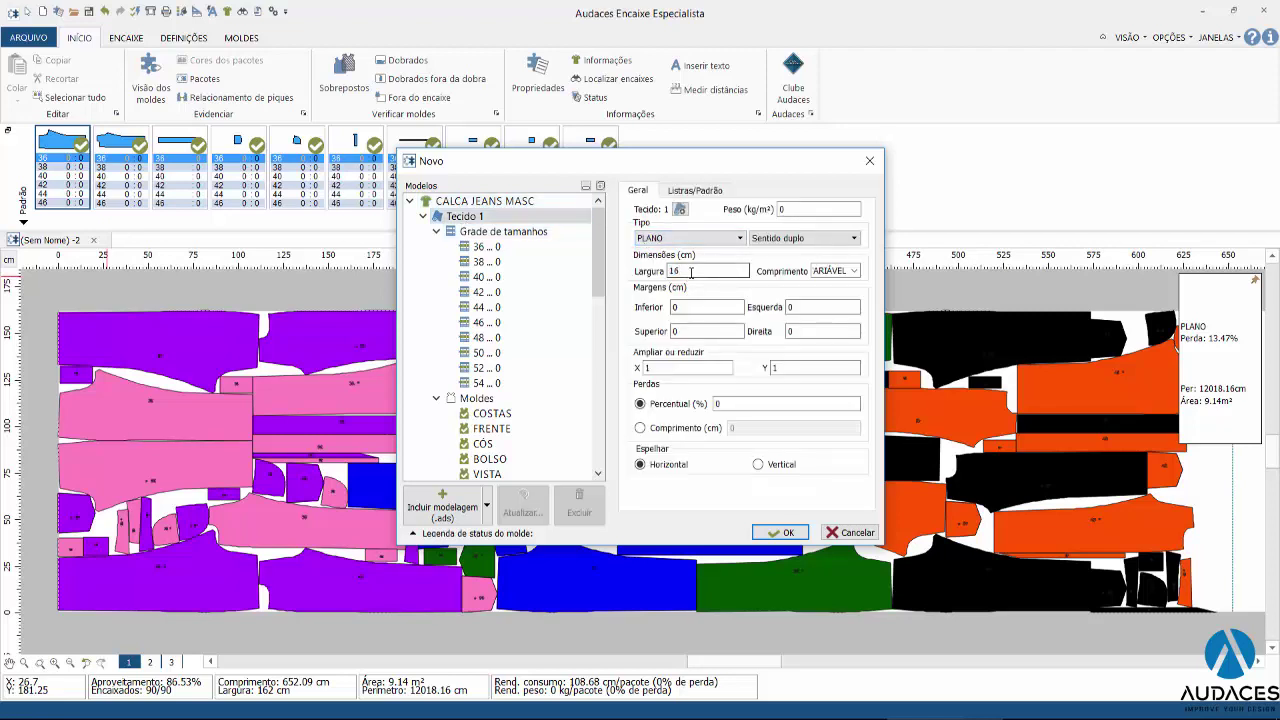
- Enter quantity 1 for sizes 36 through 46 and confirm the marker setup
left_click(494, 233)
left_click(708, 218)
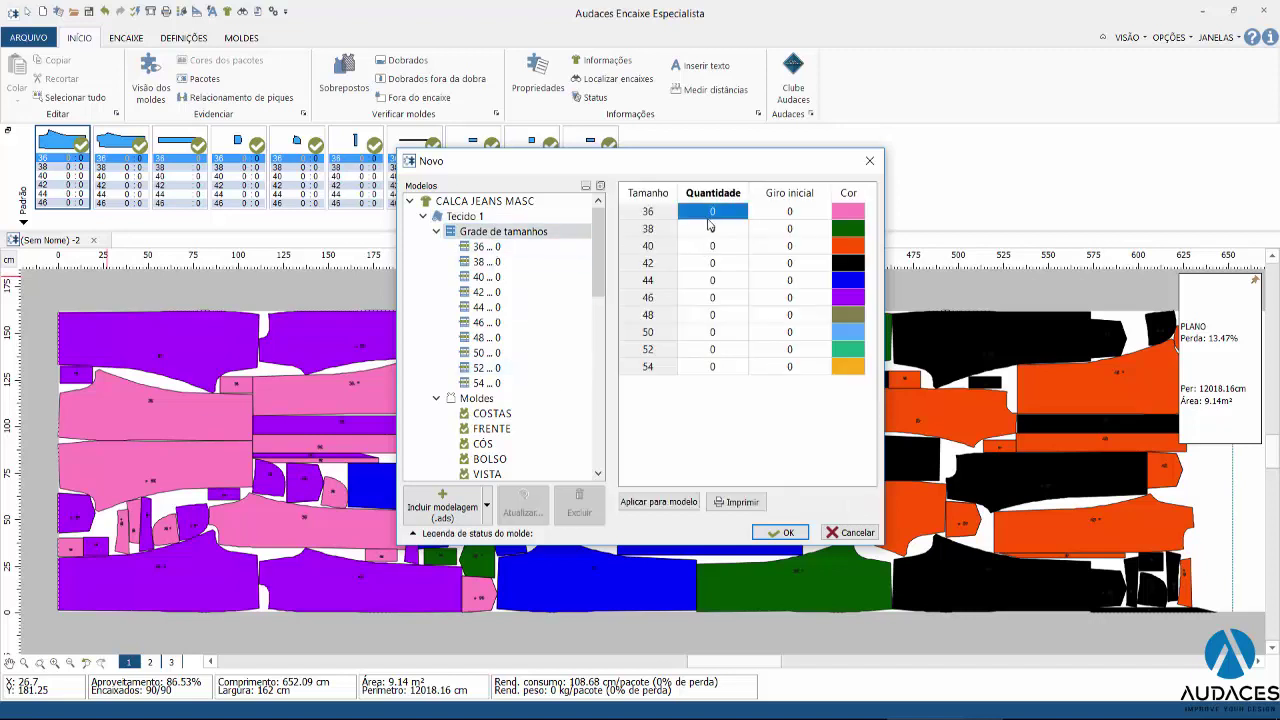
type("1")
key("Down")
key("1")
key("Down")
key("1")
key("Down")
key("1")
key("Down")
key("1")
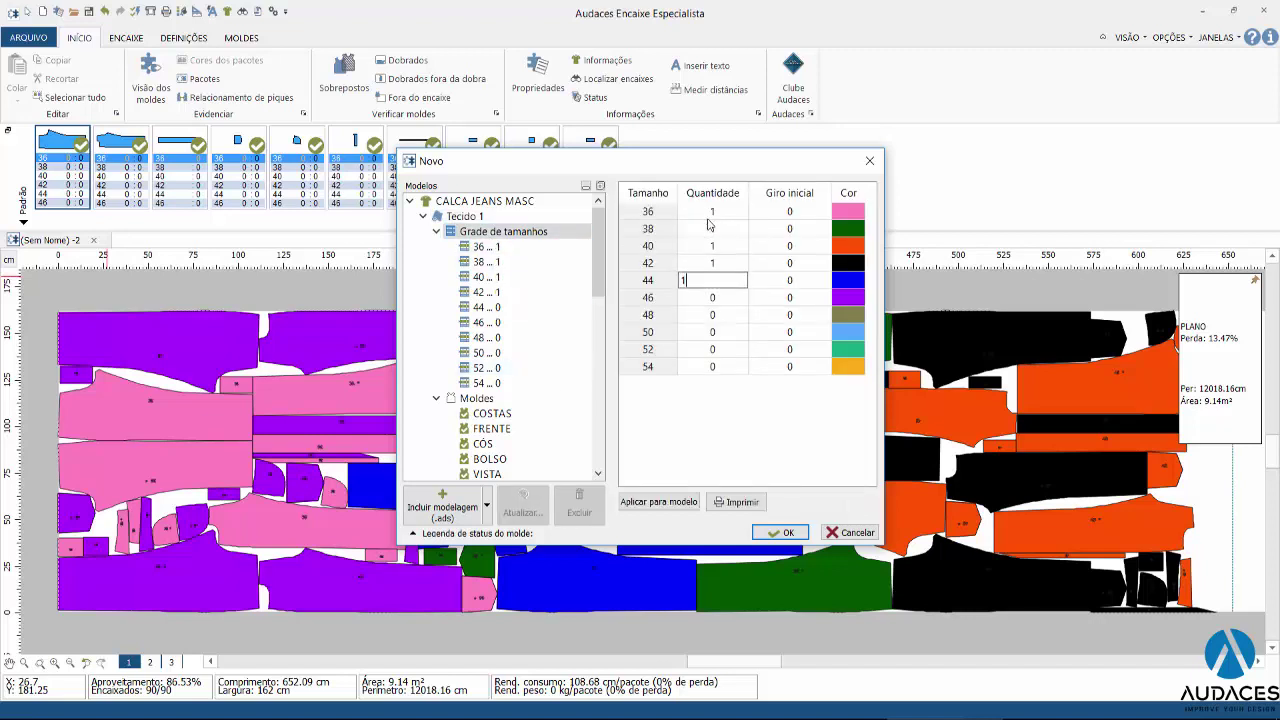
key("Down")
type("1")
key("Down")
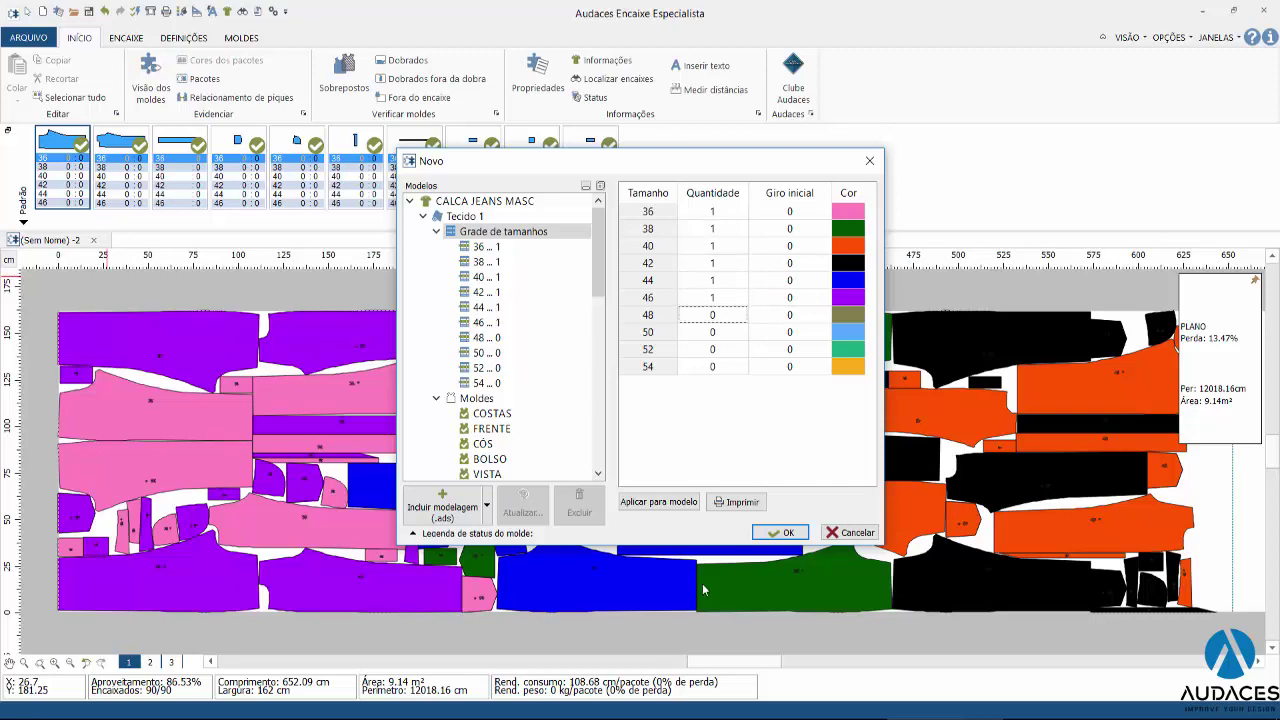
left_click(785, 533)
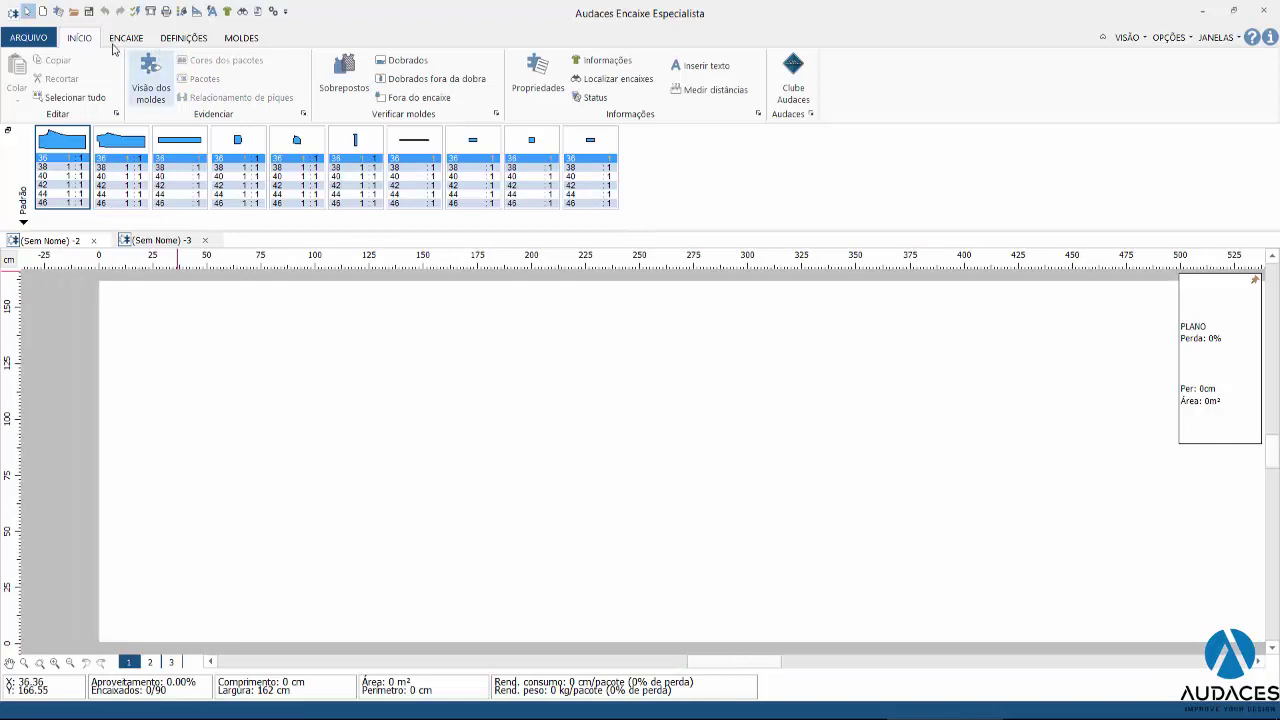
- Set a 3-minute nesting limit, enable block nesting and open the Tecido 1 block configuration
left_click(135, 11)
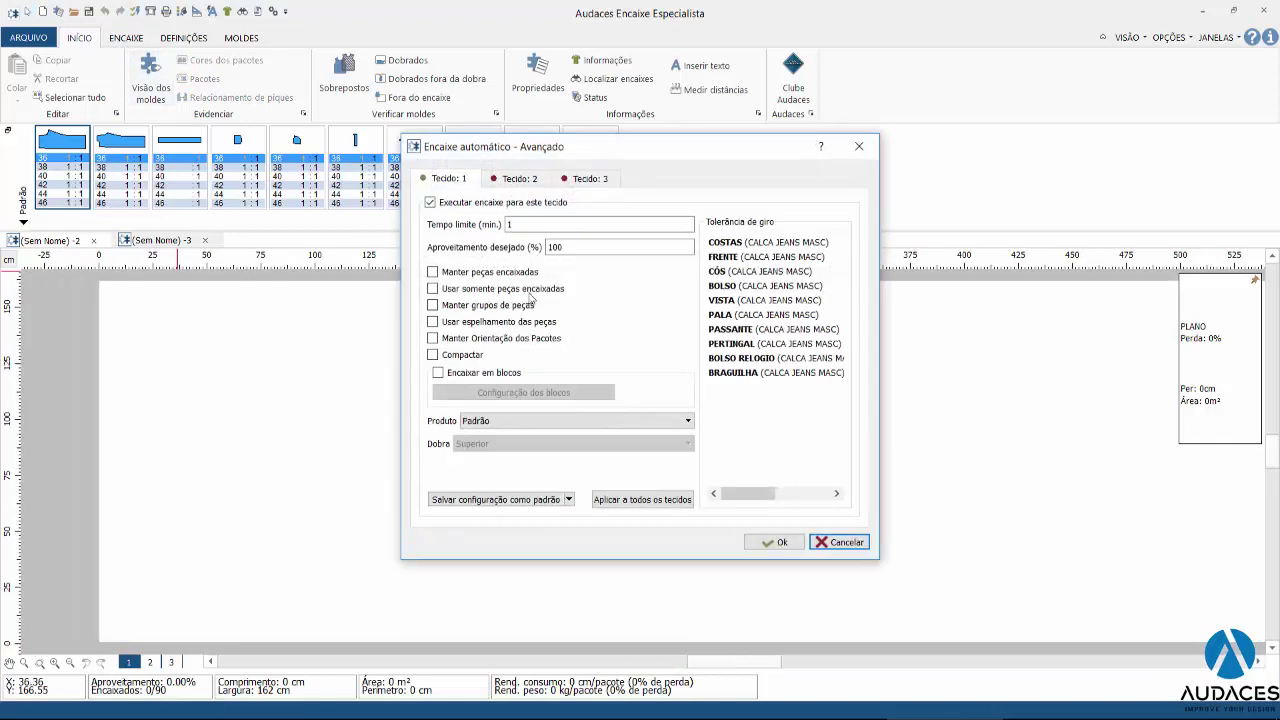
left_click(531, 225)
type("3")
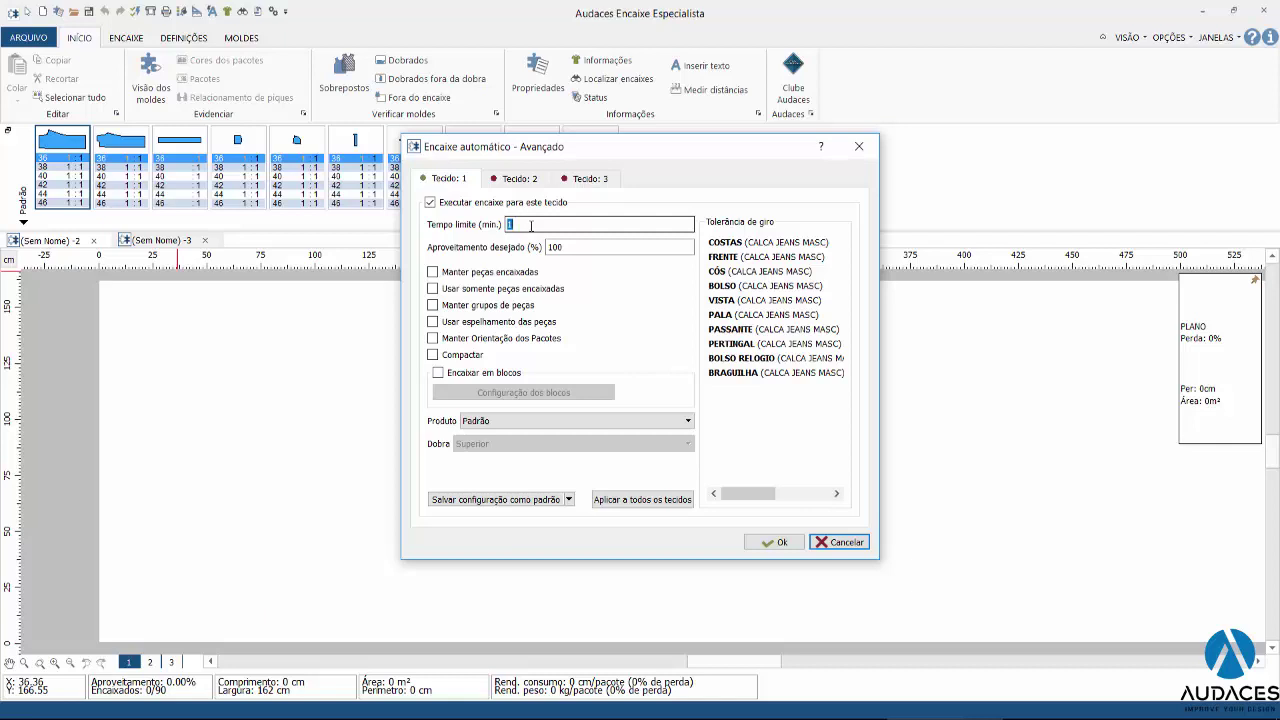
left_click(438, 373)
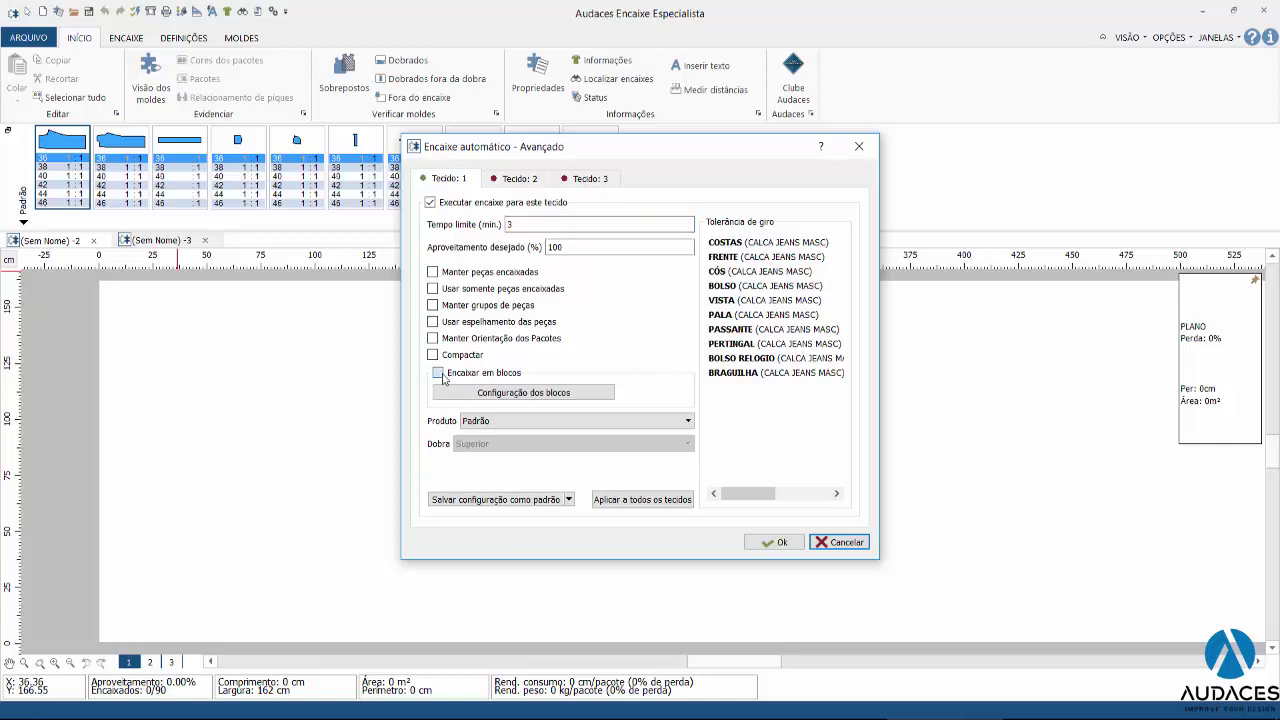
left_click(523, 394)
- Build BLOCO 1 with sizes 36 and 46, removing a mistakenly added size 44
left_click(707, 160)
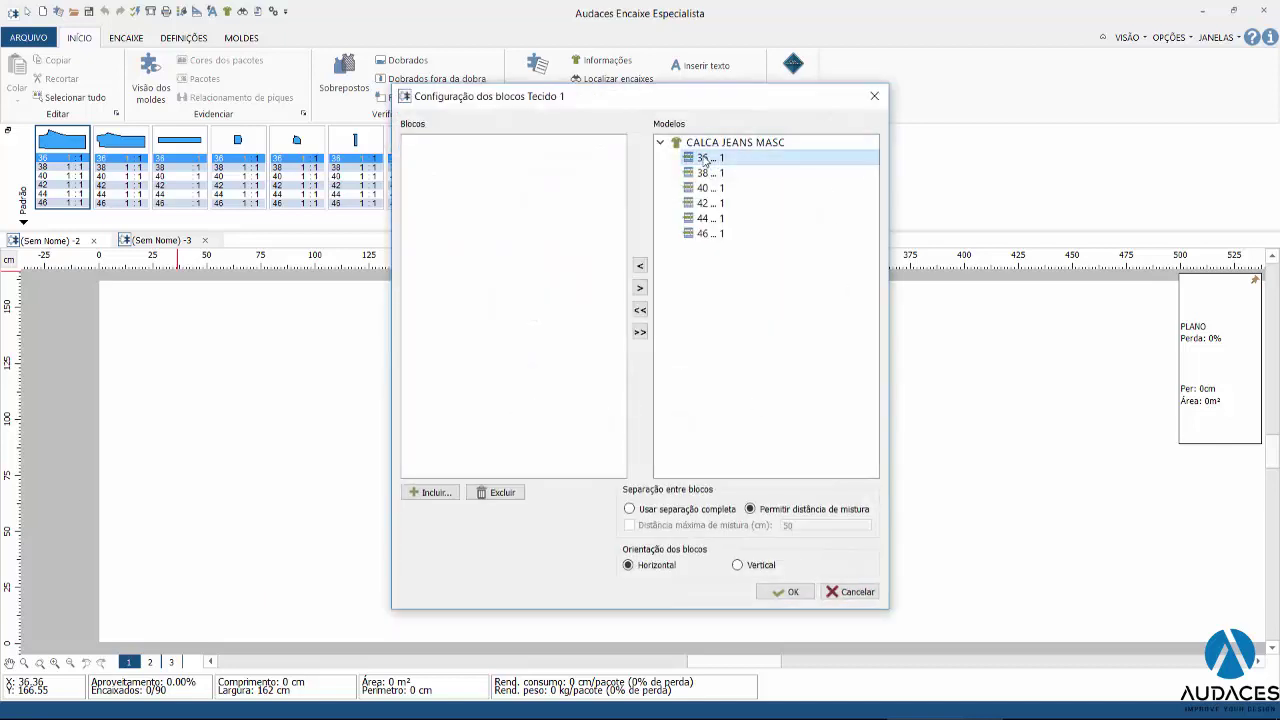
left_click(430, 492)
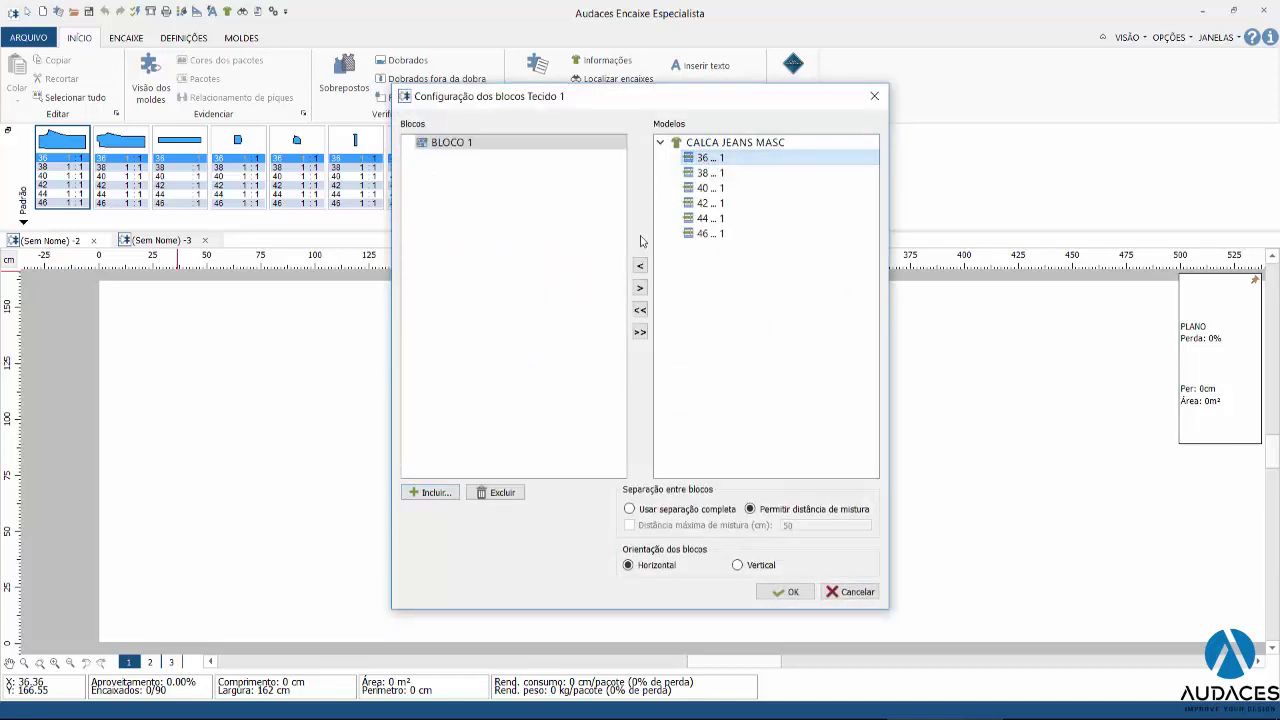
left_click(640, 265)
left_click(709, 233)
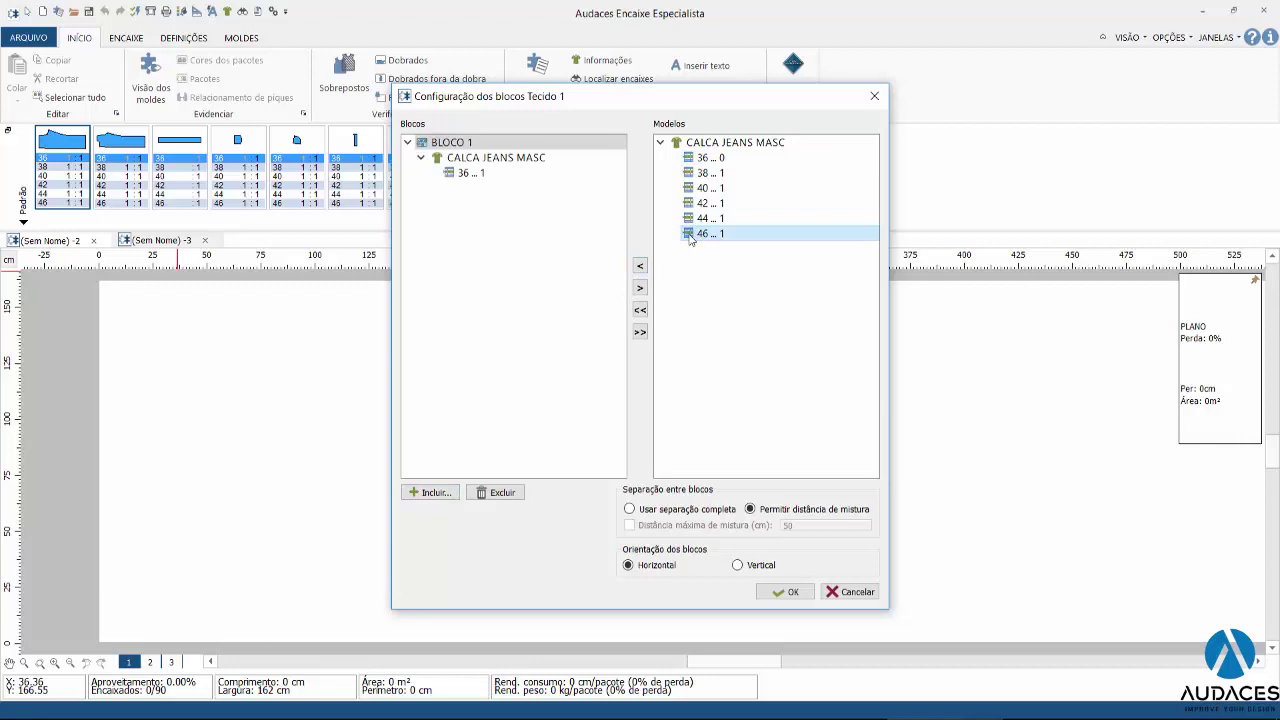
left_click(640, 265)
left_click(430, 492)
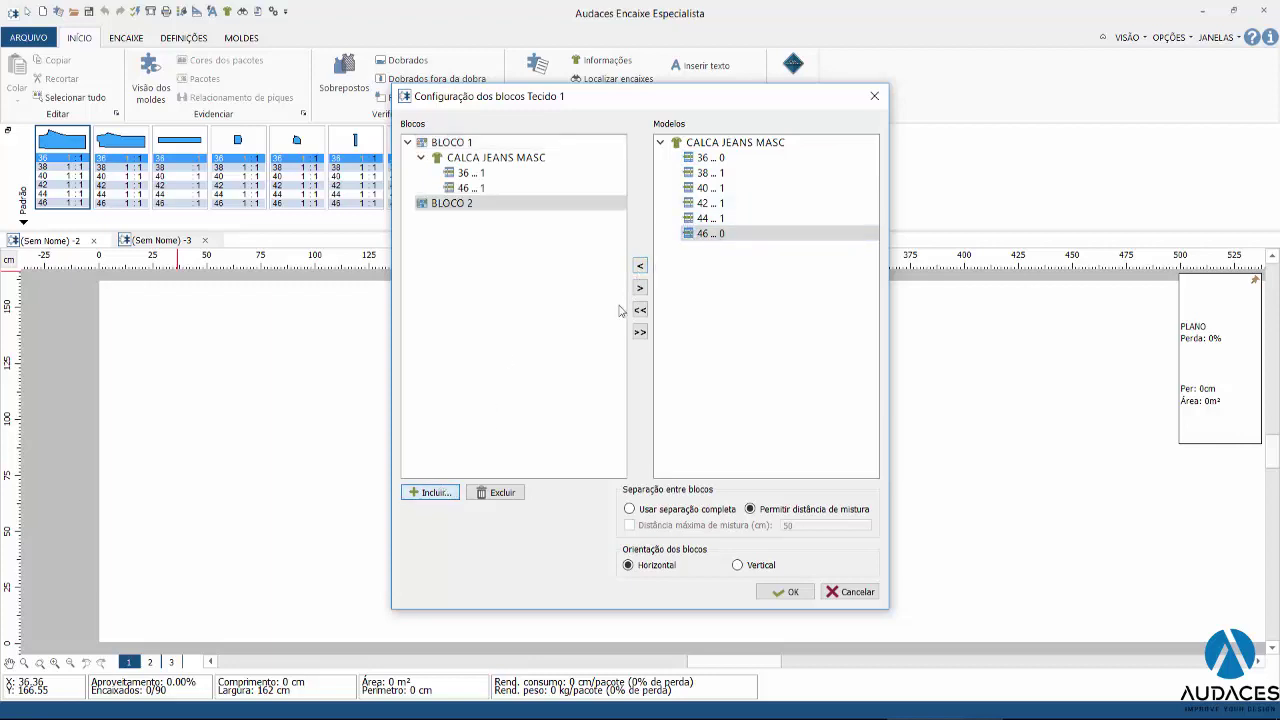
left_click(710, 172)
left_click(640, 287)
left_click(710, 218)
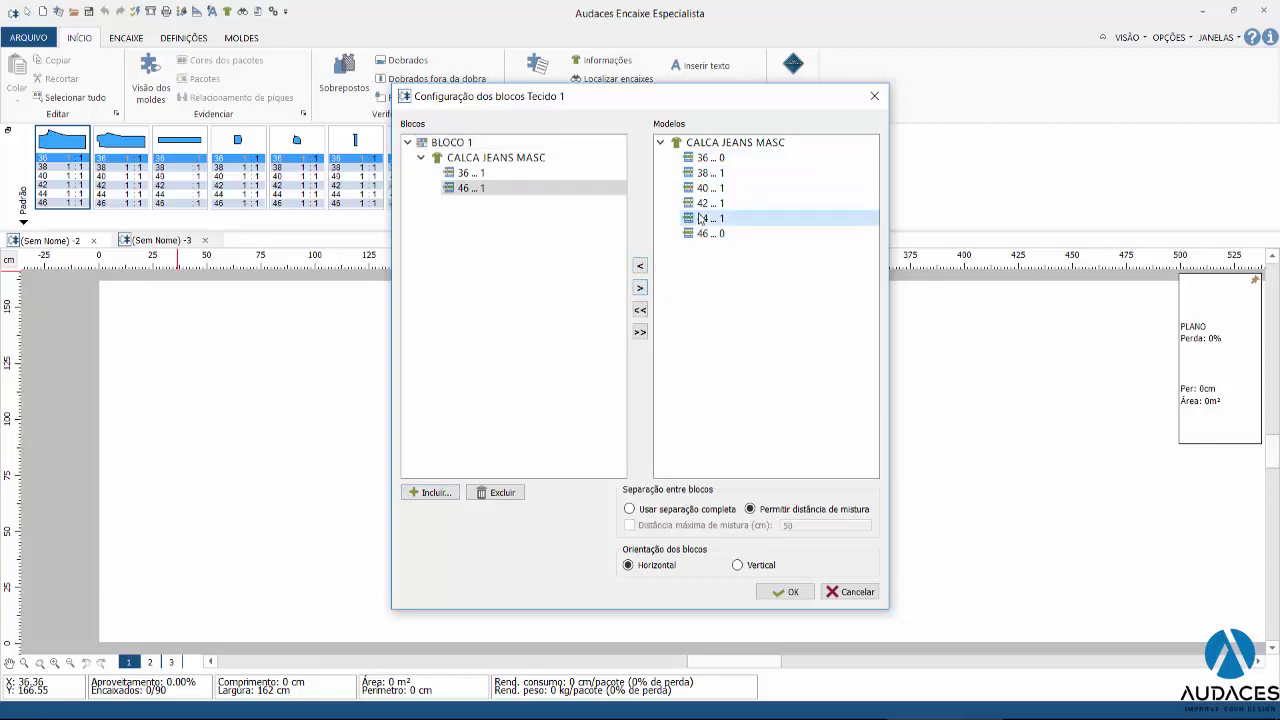
left_click(640, 267)
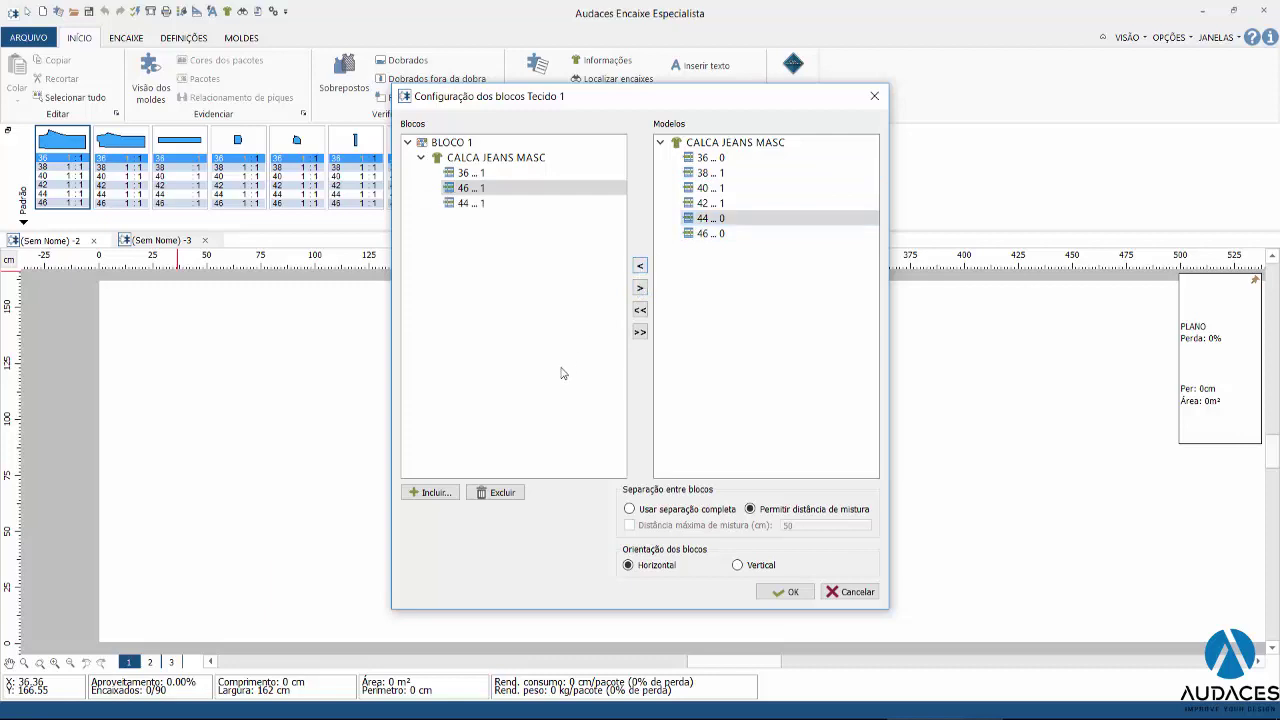
left_click(492, 193)
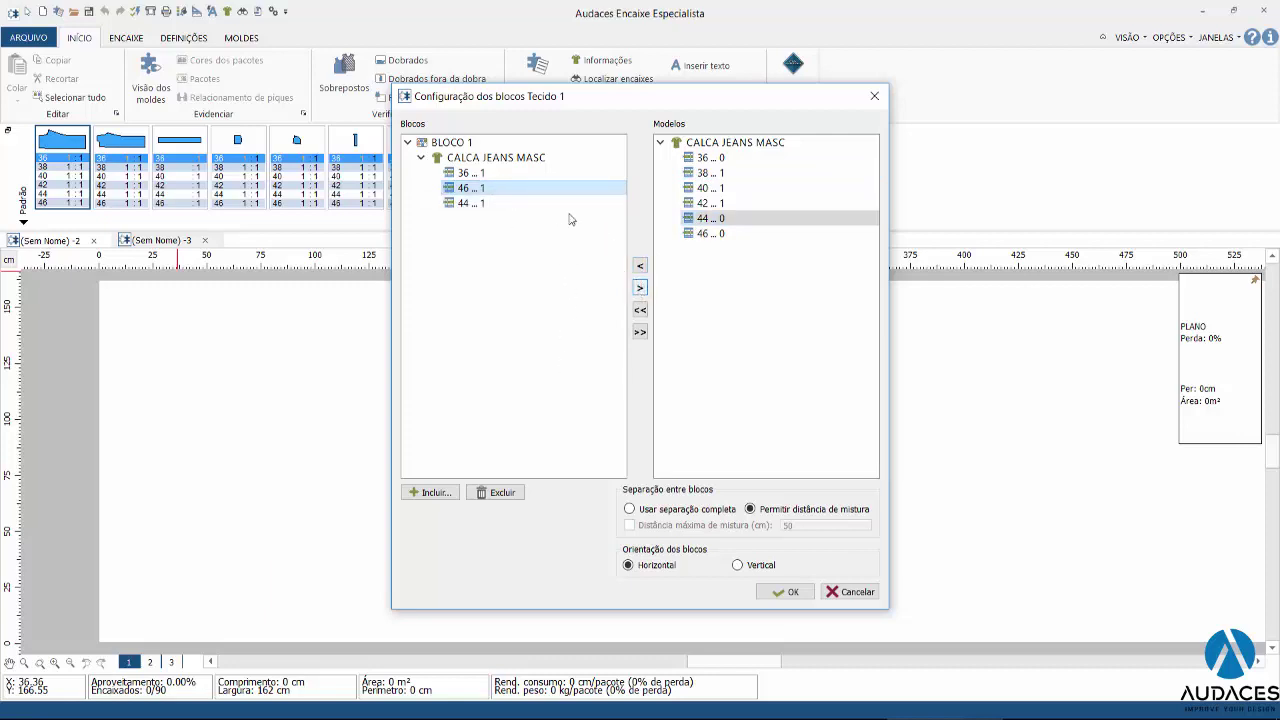
left_click(479, 203)
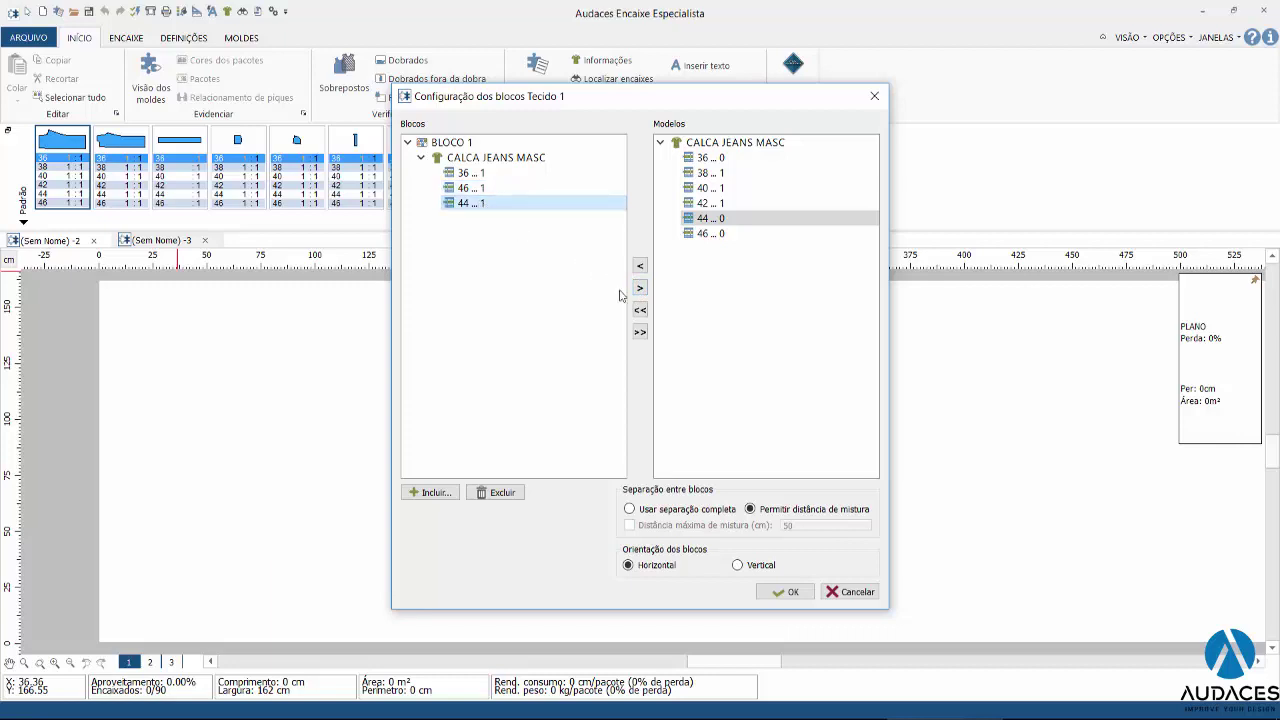
left_click(640, 287)
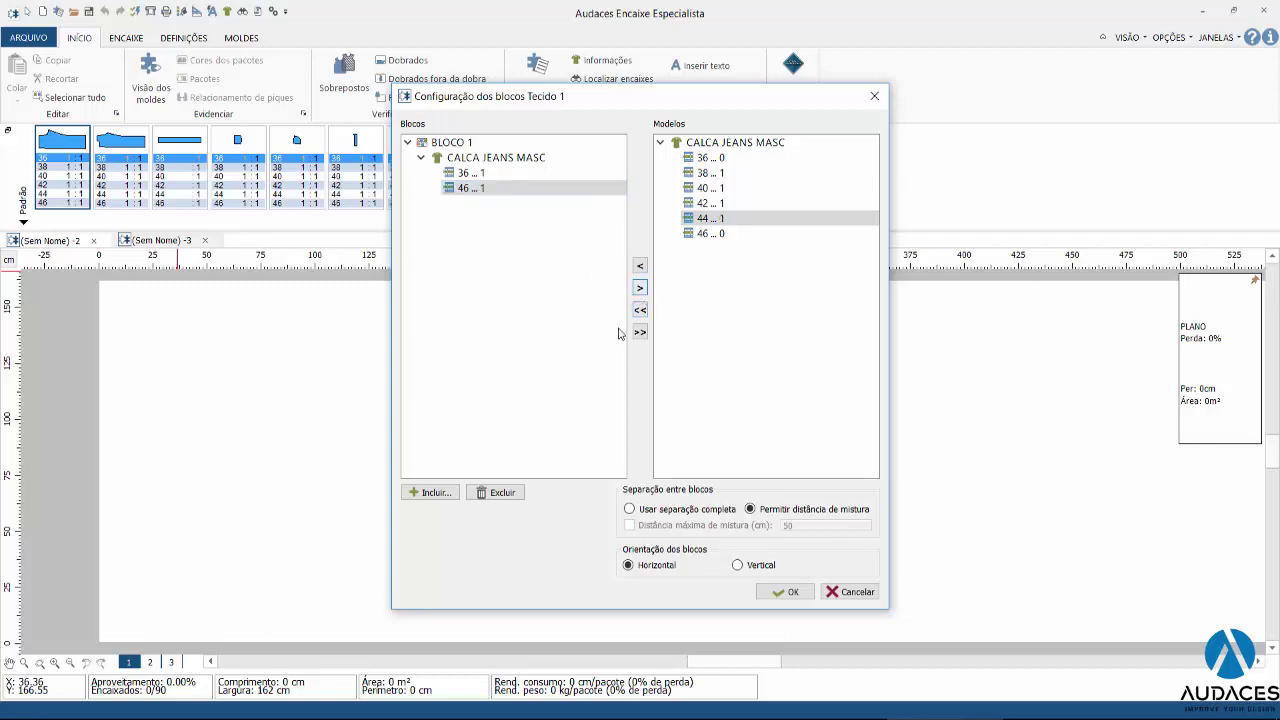
- Build BLOCO 2 (38+44) and BLOCO 3 (40+42) and select Usar separação completa
left_click(435, 494)
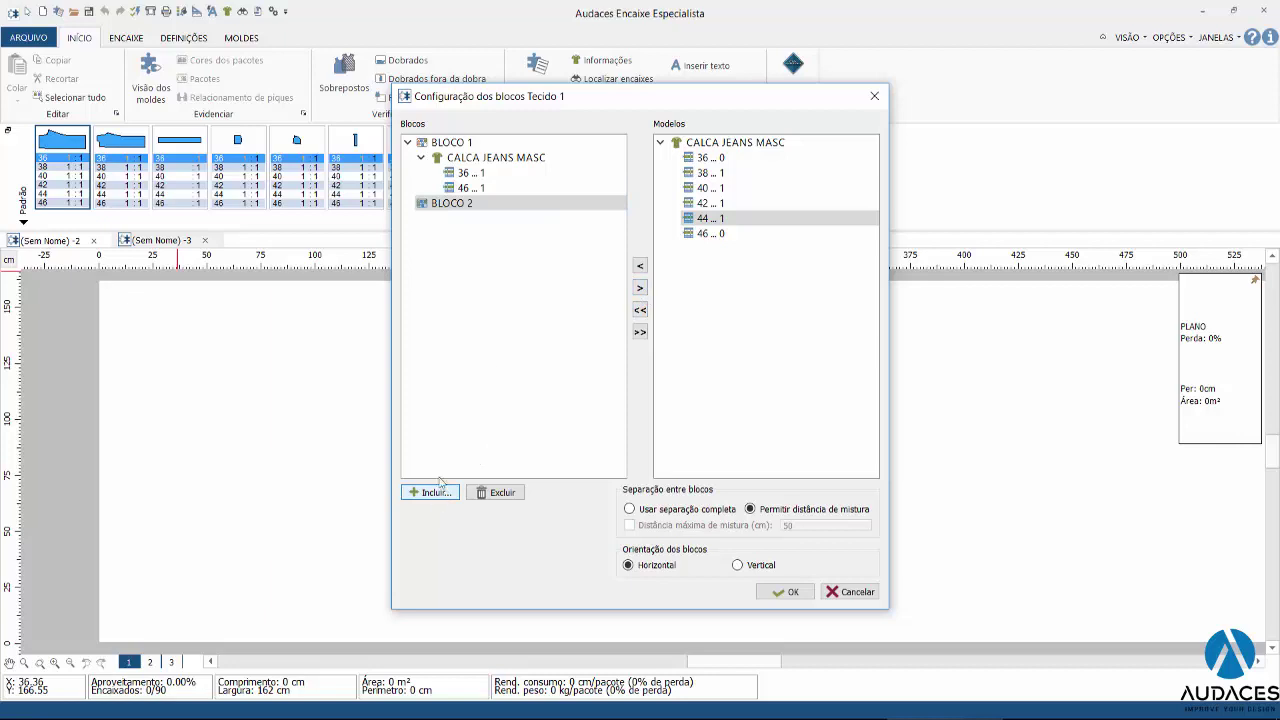
left_click(710, 173)
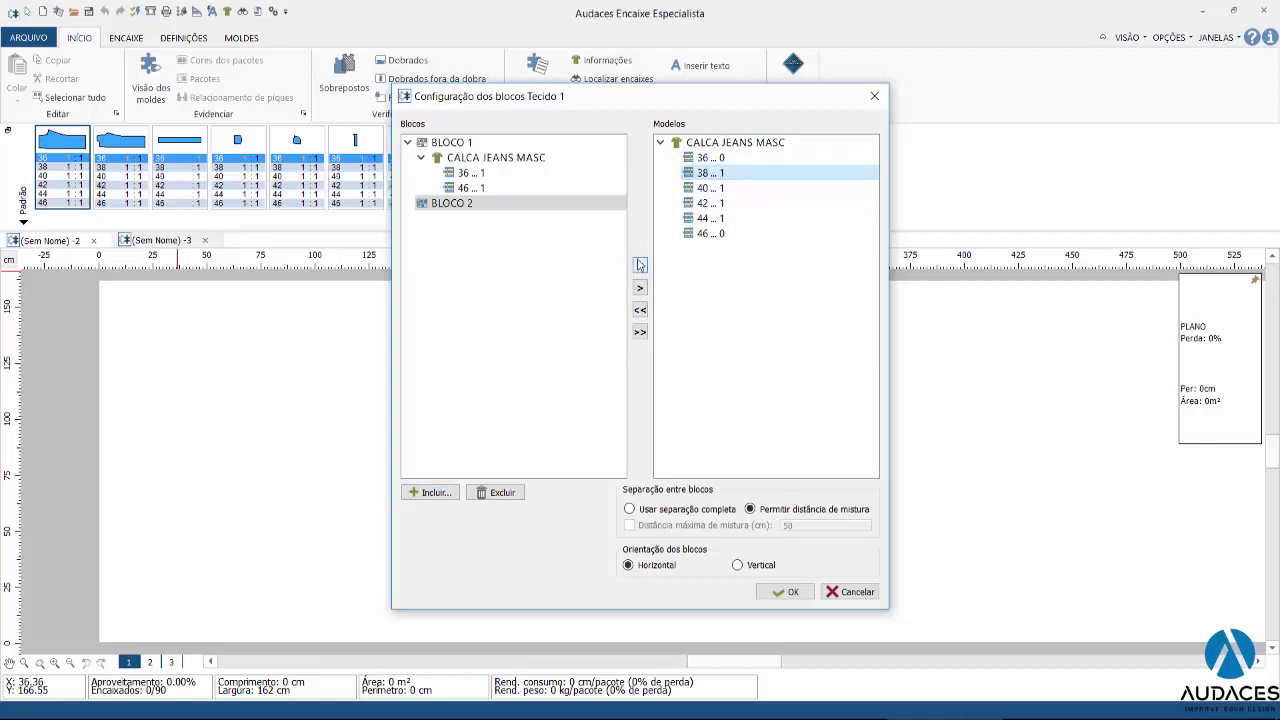
left_click(640, 265)
left_click(690, 218)
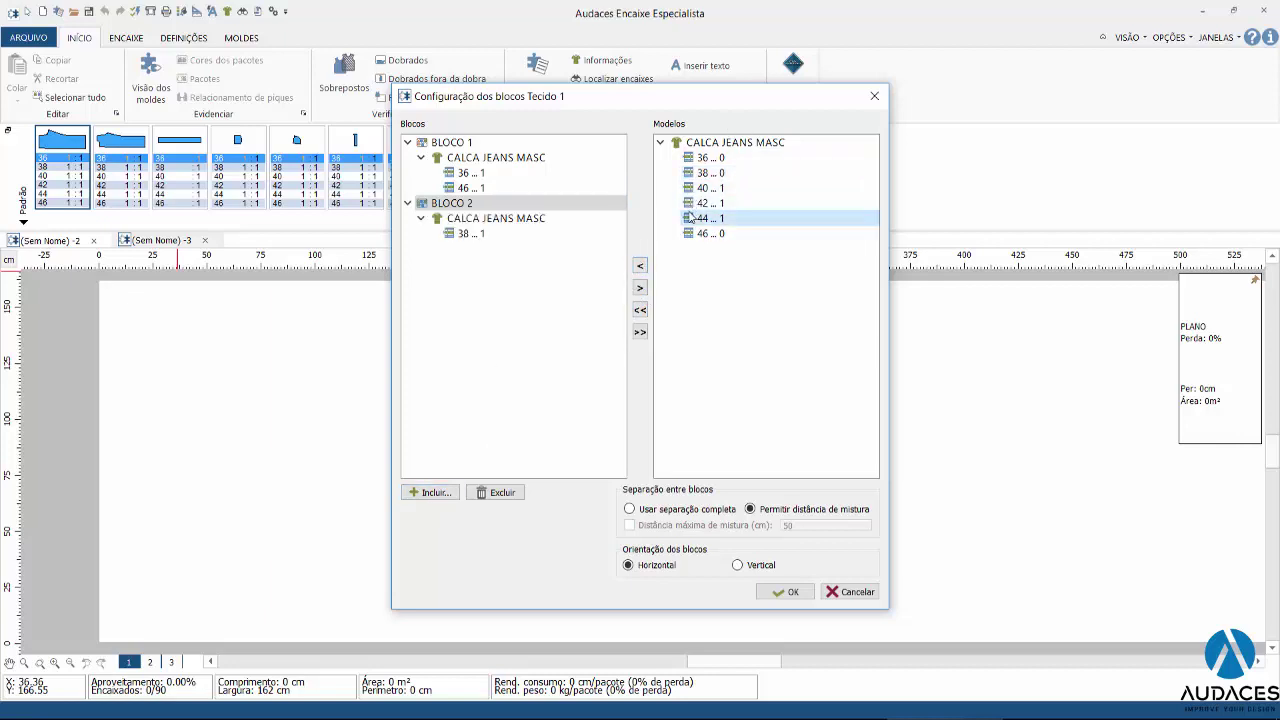
left_click(640, 265)
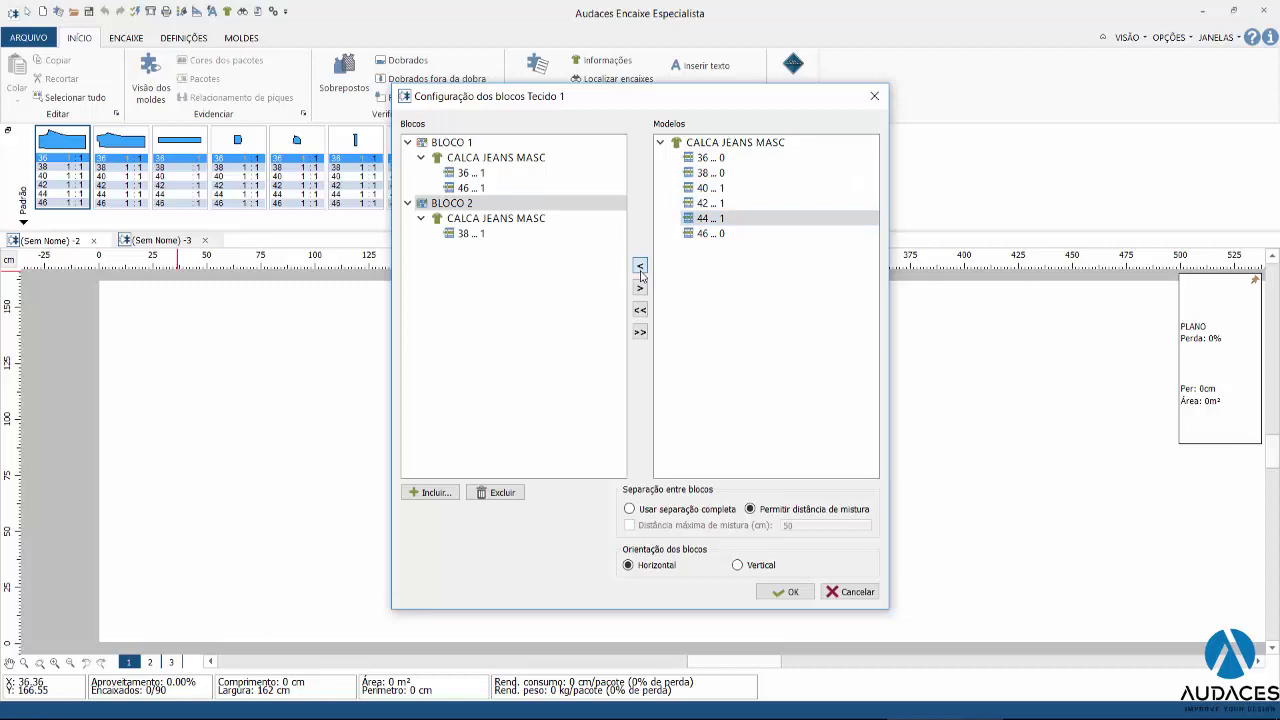
left_click(430, 492)
left_click(710, 188)
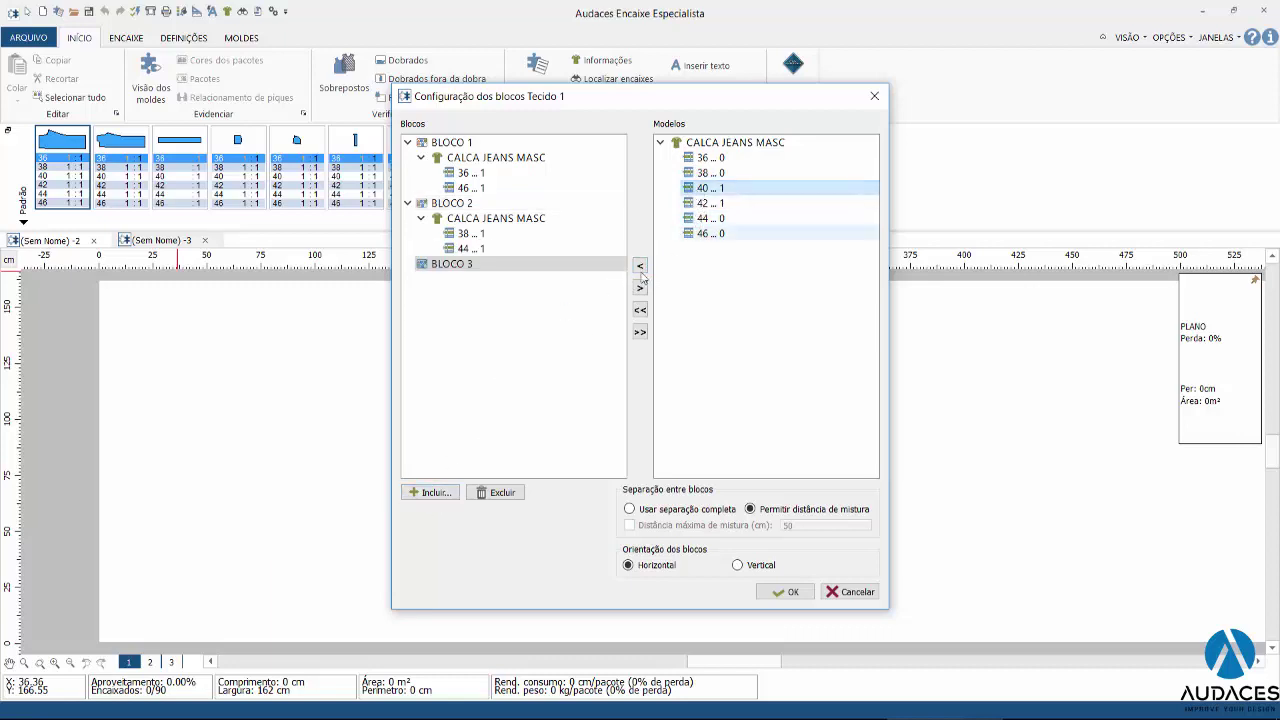
left_click(640, 265)
left_click(705, 204)
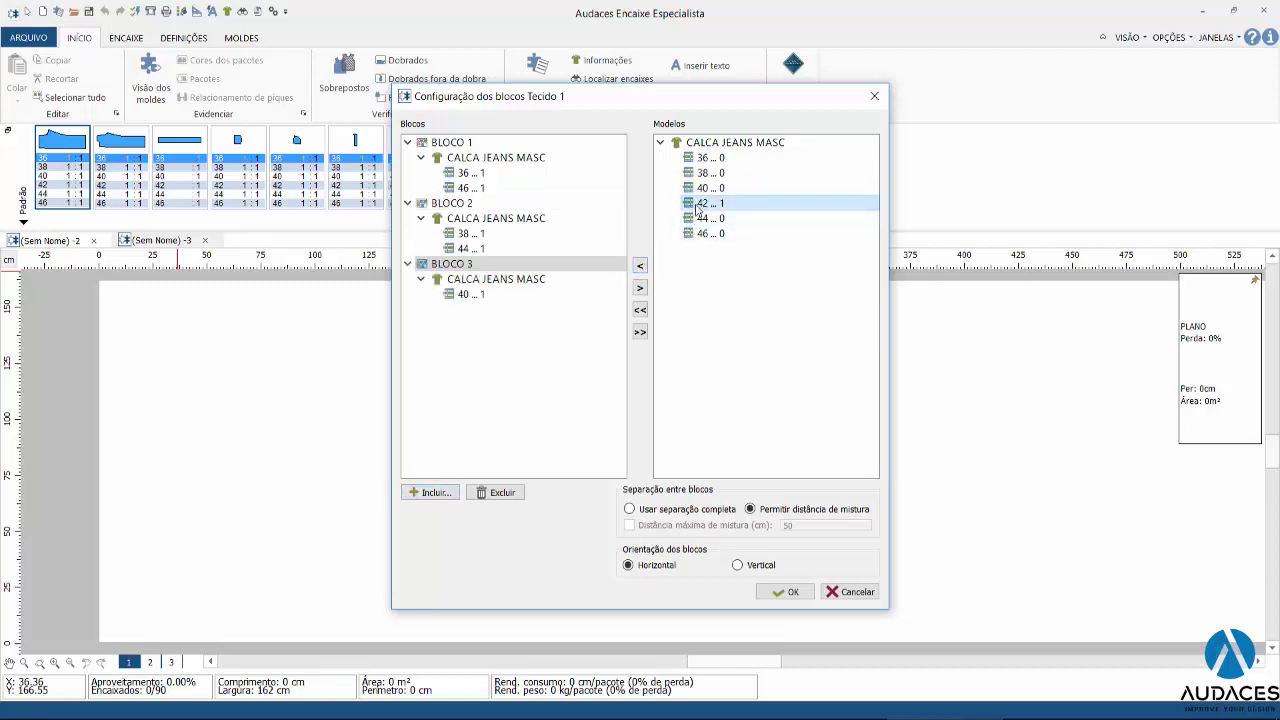
left_click(640, 265)
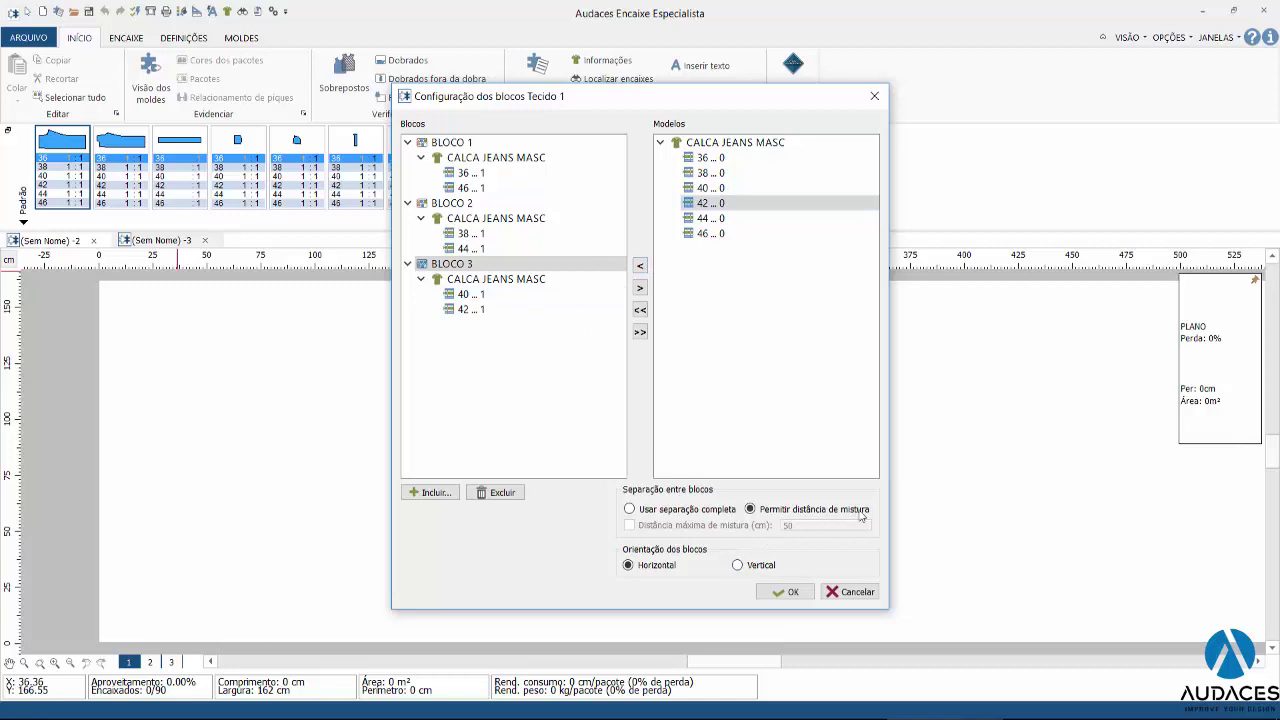
left_click(636, 510)
- Confirm the block configuration, enable Compactar, and run the automatic nesting
left_click(787, 592)
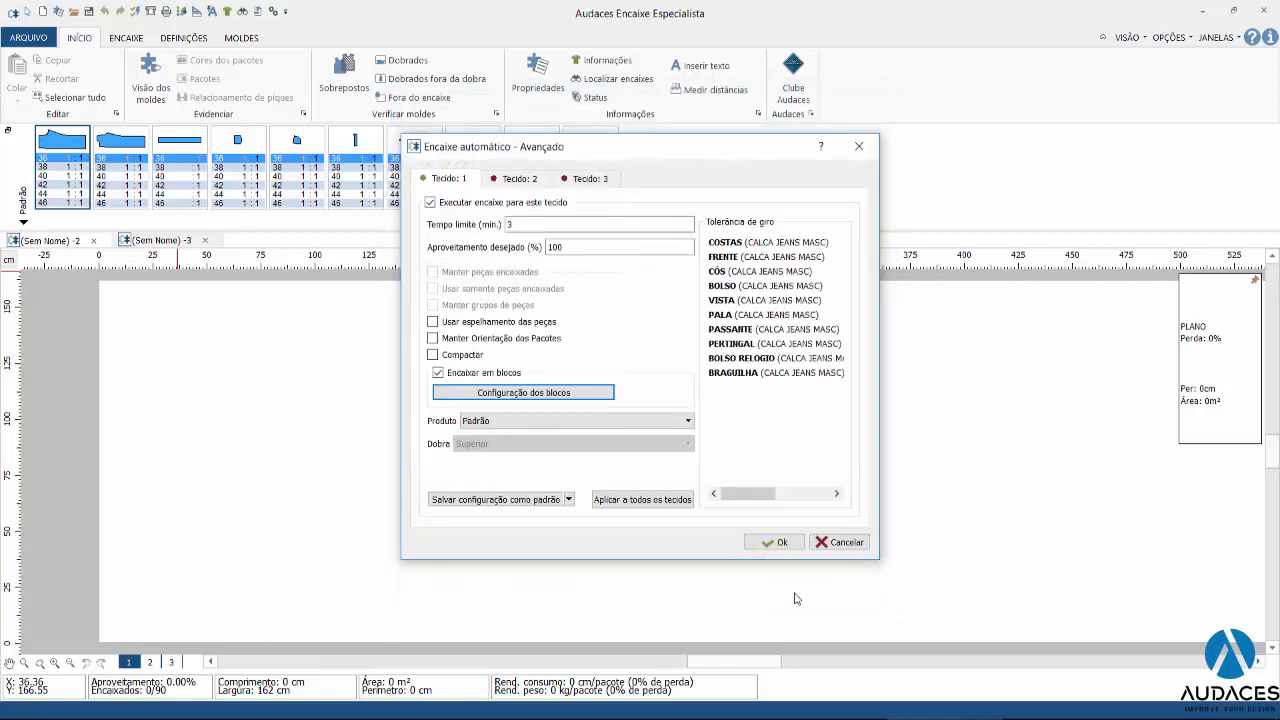
left_click(433, 355)
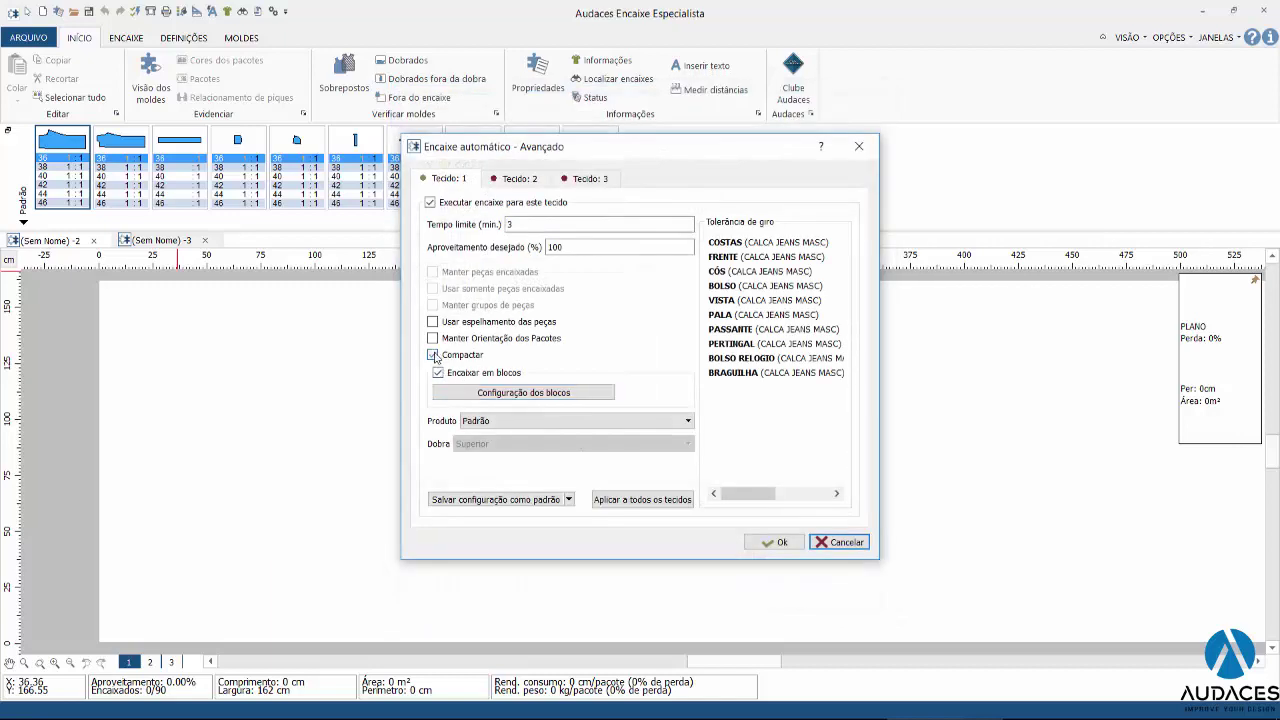
left_click(770, 548)
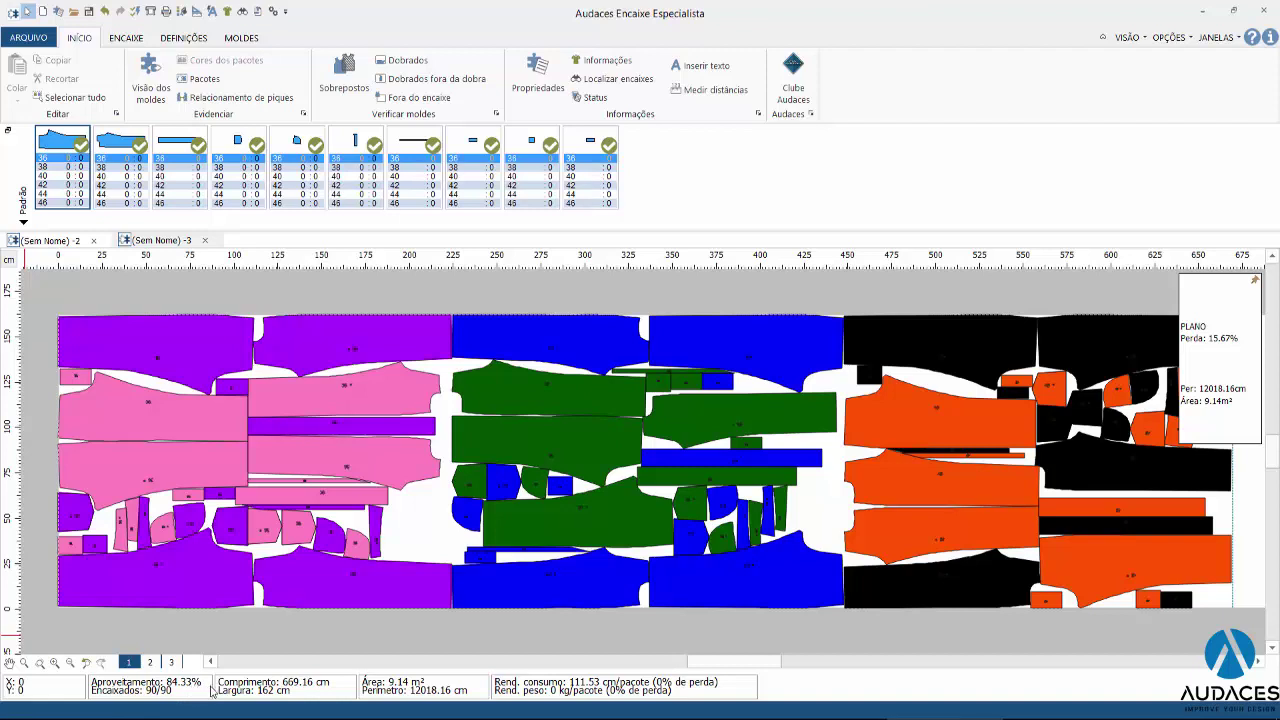
- Show the whole (Sem Nome) -2 block marker, 652.09 cm long at 86.53% efficiency
left_click(52, 246)
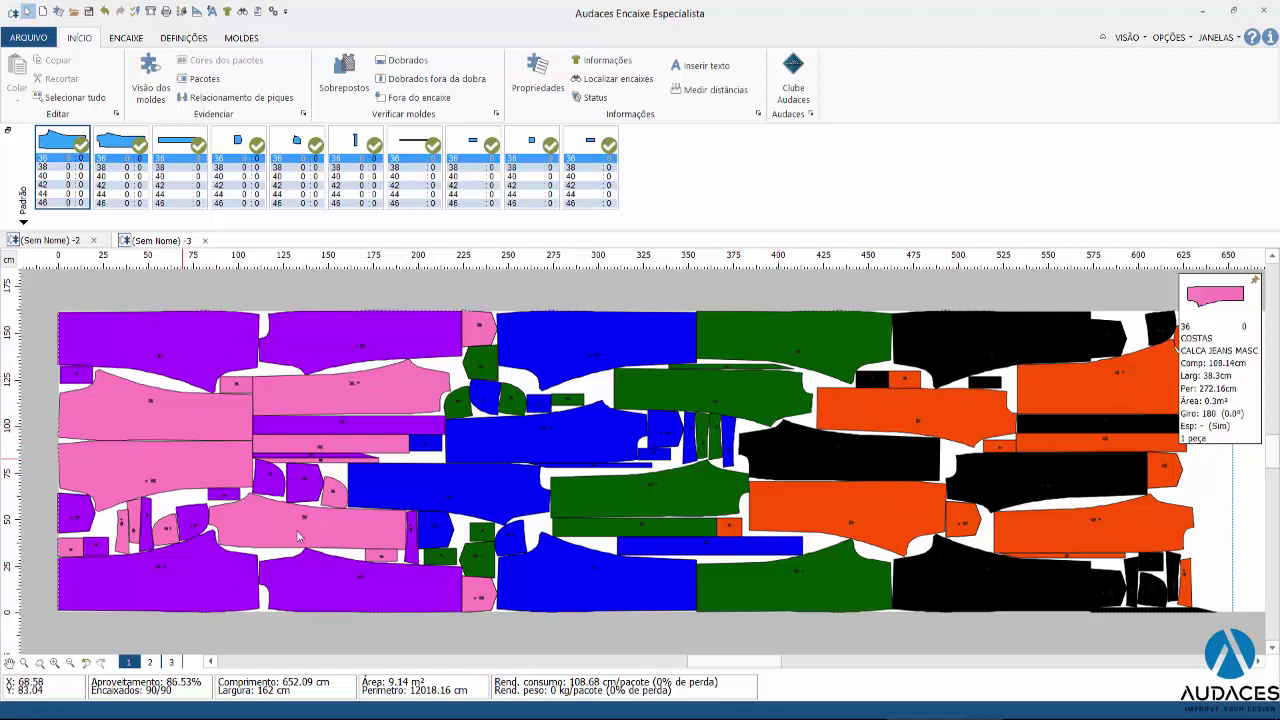
left_click(55, 665)
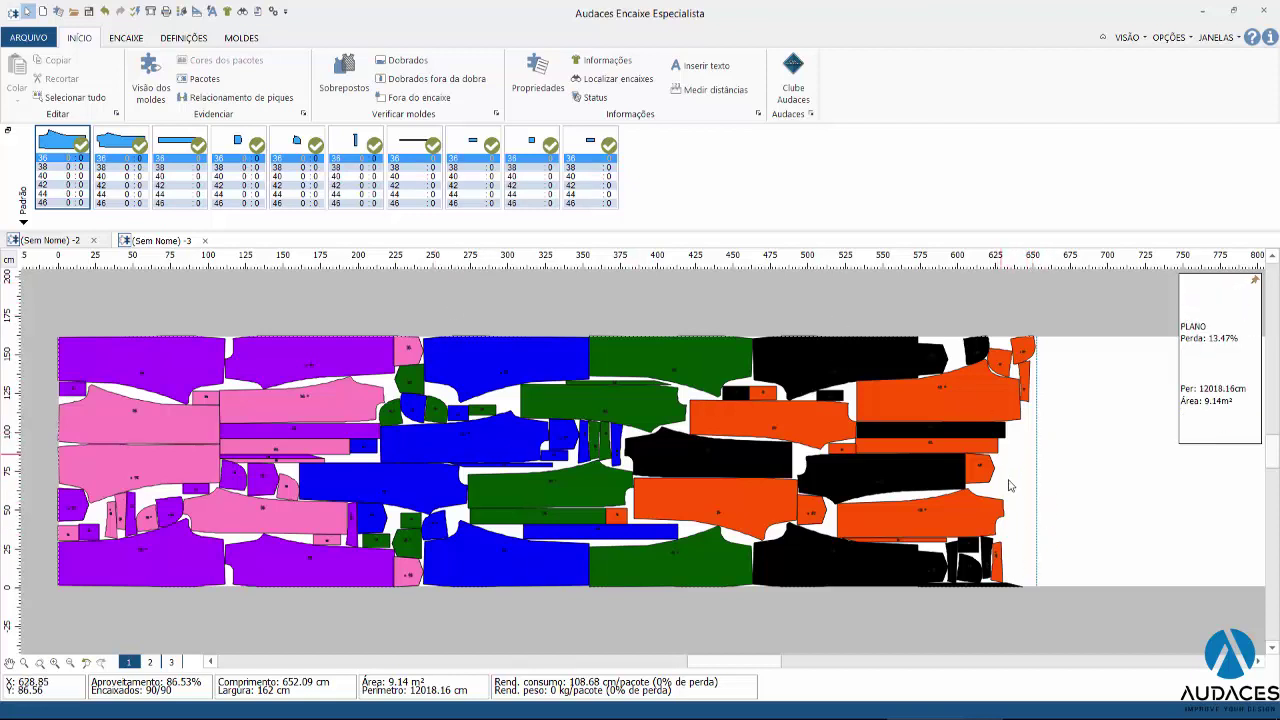
mouse_move(1024, 372)
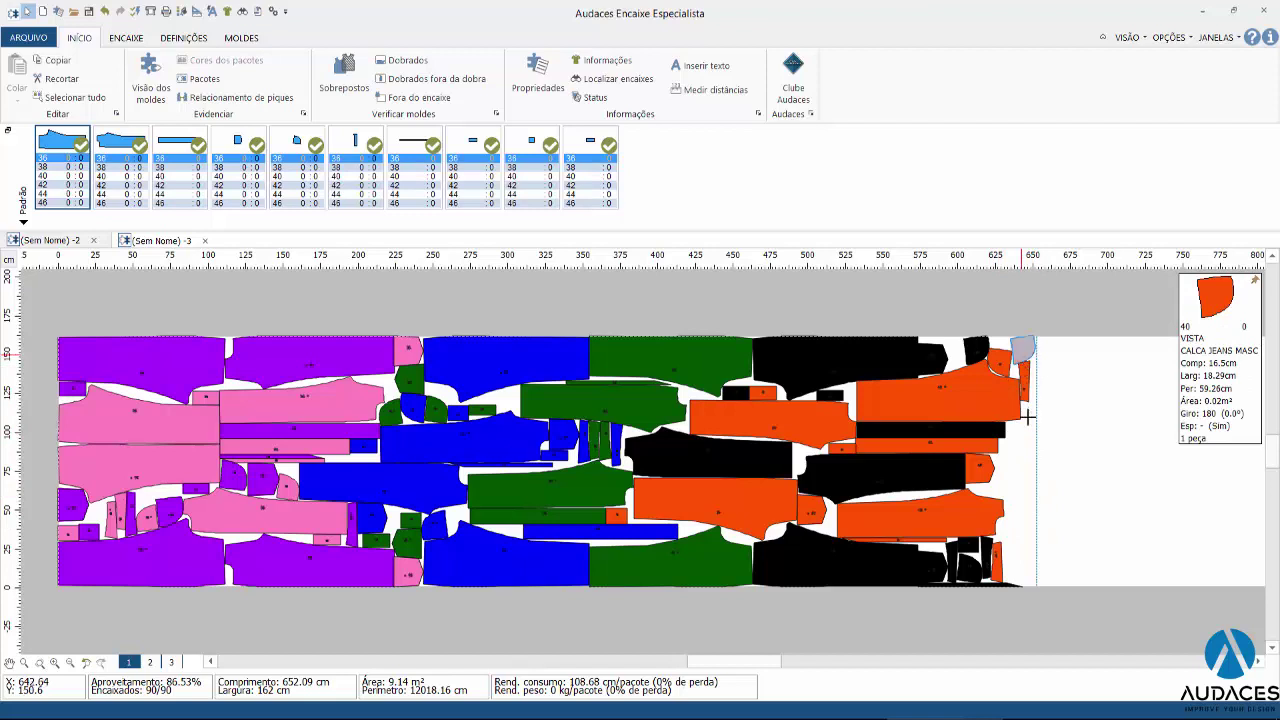
- Move the end VISTA and PALA pieces into gaps, shortening the marker to 643.84 cm at 87.64%
left_click_drag(1023, 362, 997, 460)
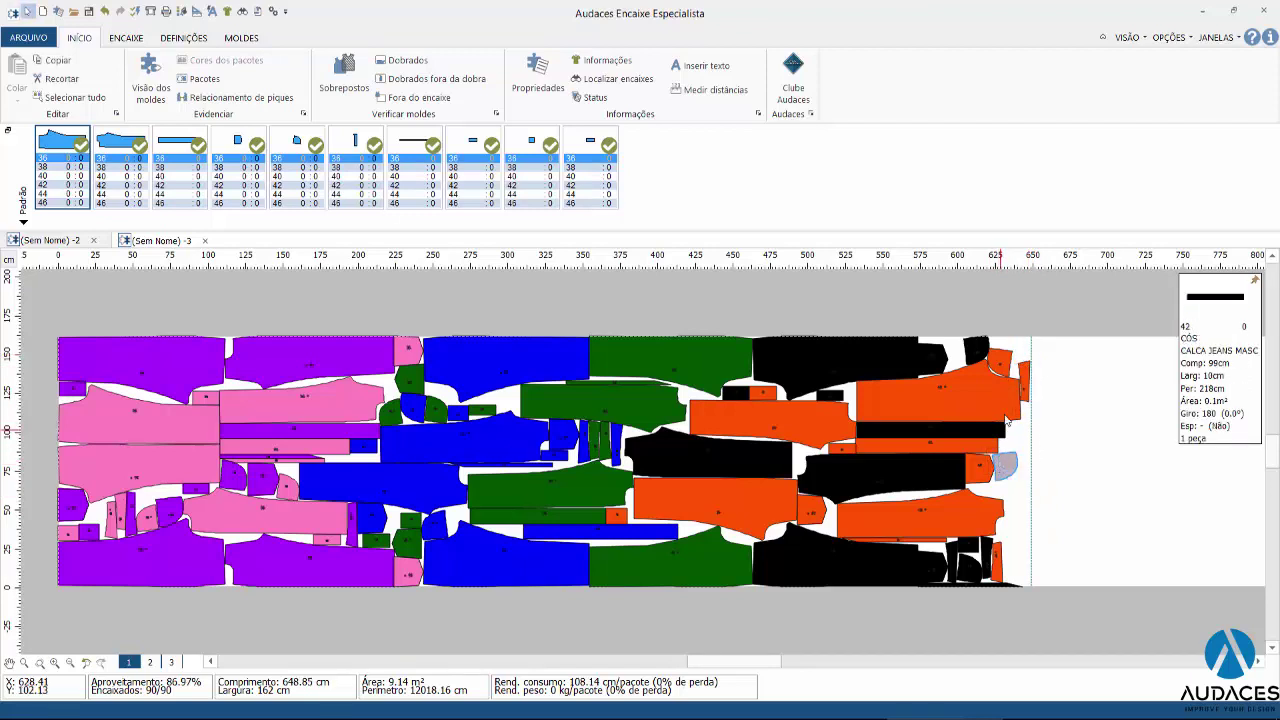
mouse_move(1023, 380)
left_mouse_down()
mouse_move(997, 522)
mouse_move(1003, 580)
left_mouse_up()
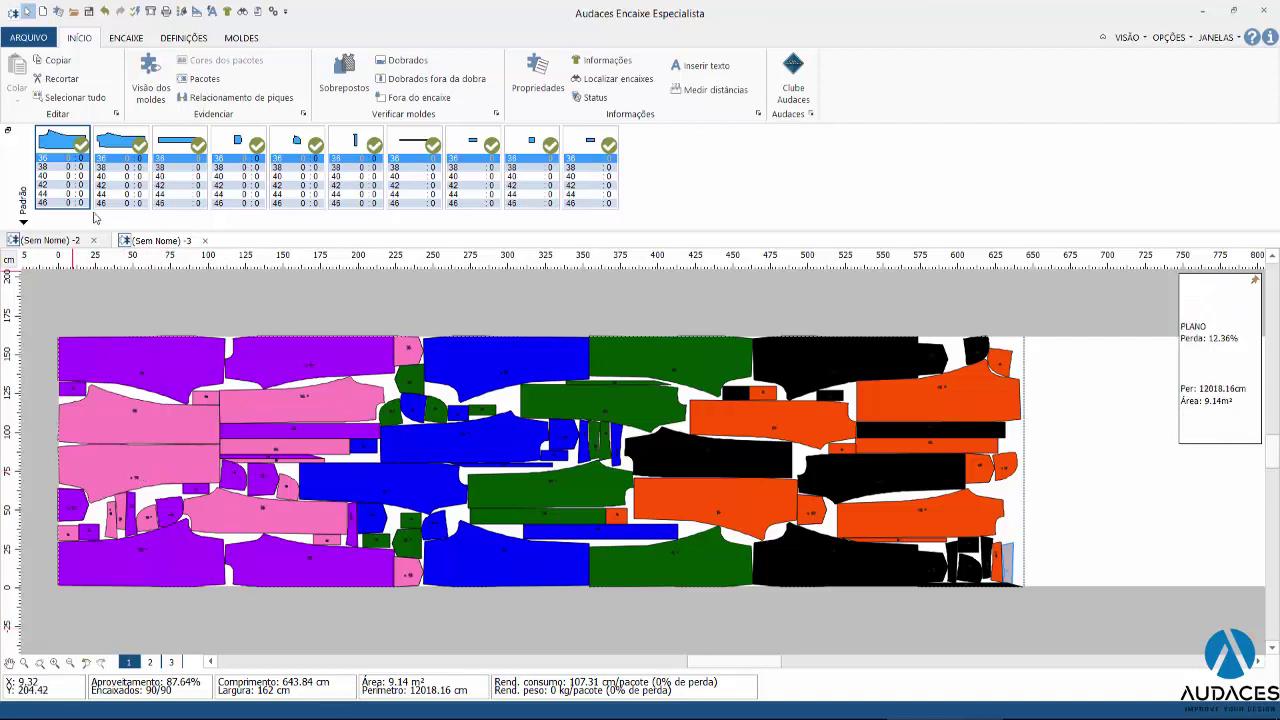
- Switch to the (Sem Nome) -3 marker: 84.33% efficiency over 669.16 cm
left_click(168, 242)
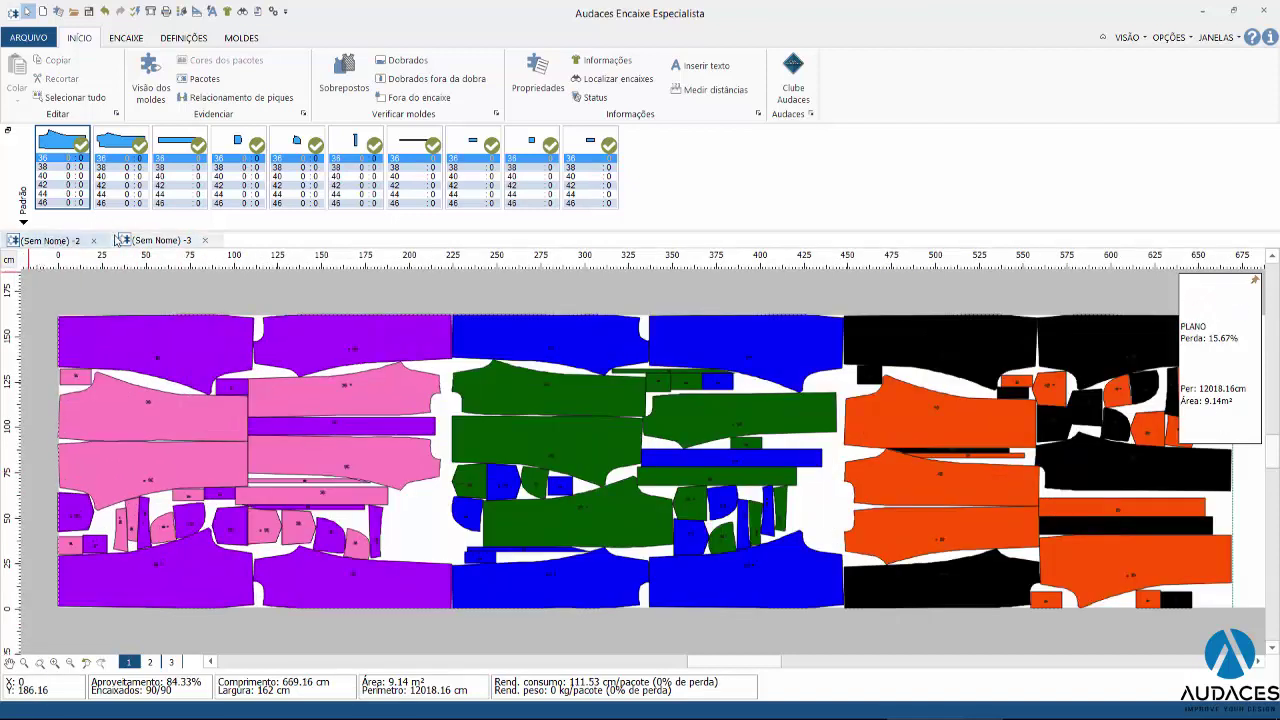